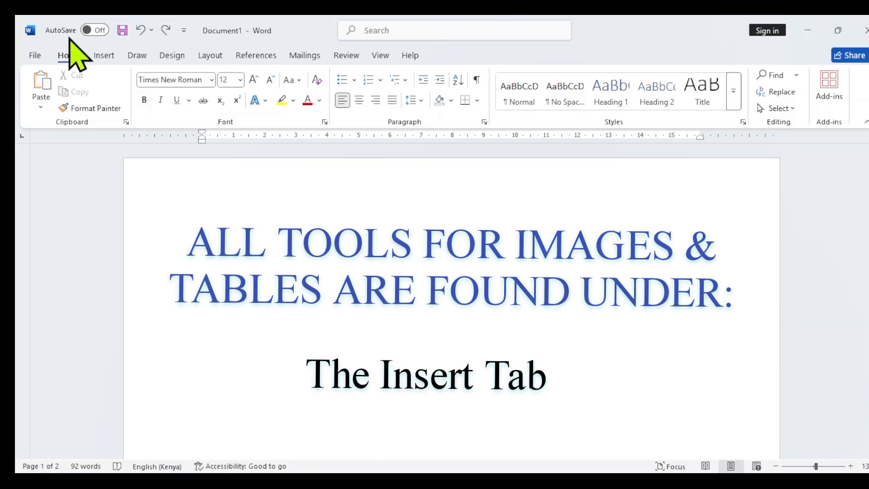
Insert the flamingo picture above the Flamingo Wonders heading on the second page.
left_click(102, 56)
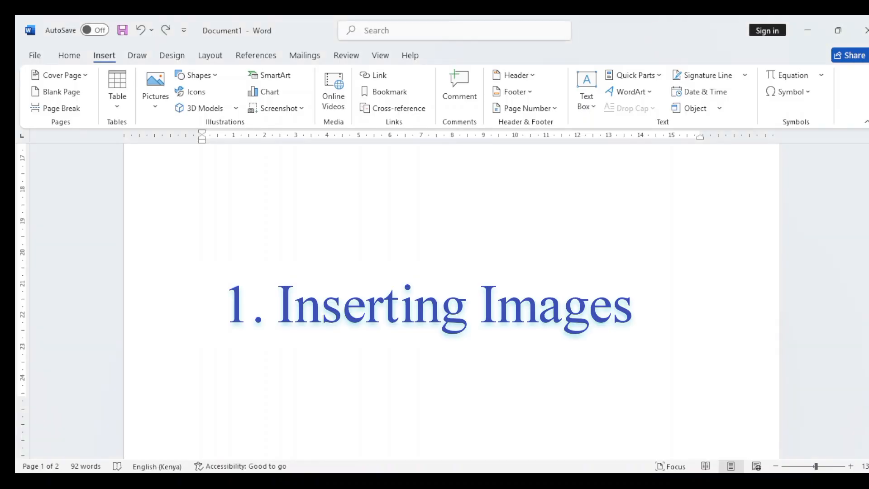
scroll(472, 355, "down", 3)
scroll(471, 330, "down", 5)
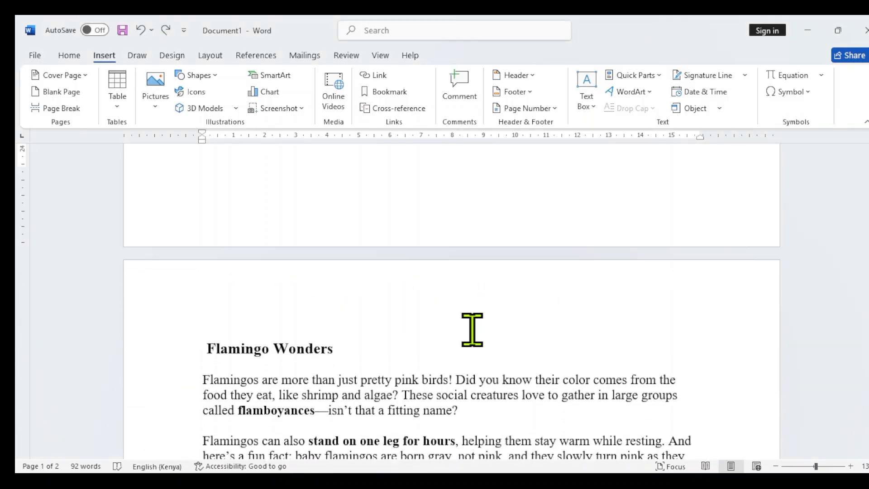
scroll(473, 288, "down", 1)
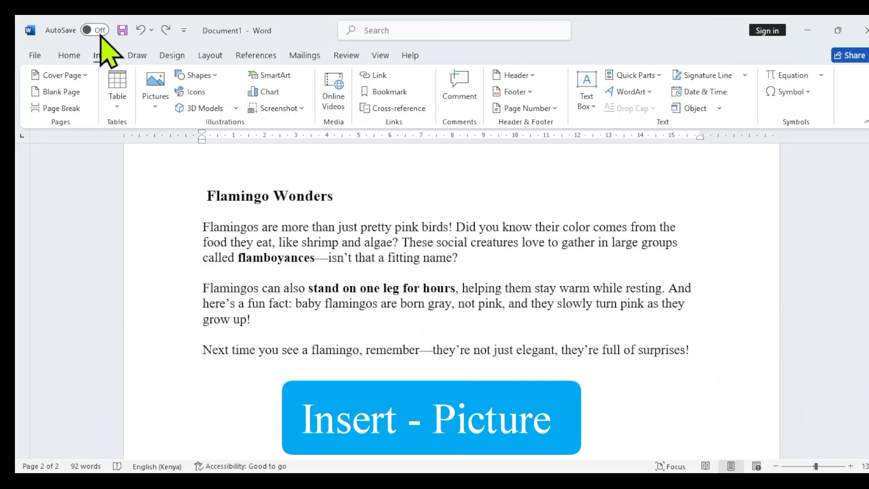
left_click(161, 96)
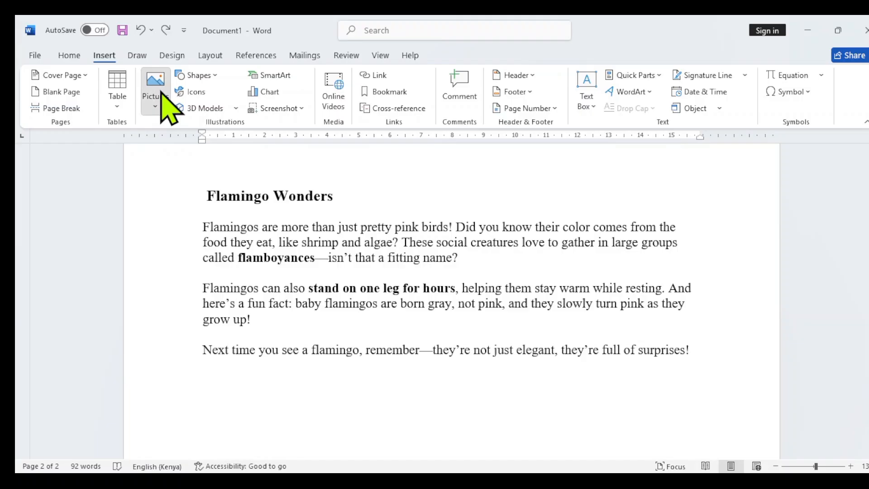
left_click(193, 140)
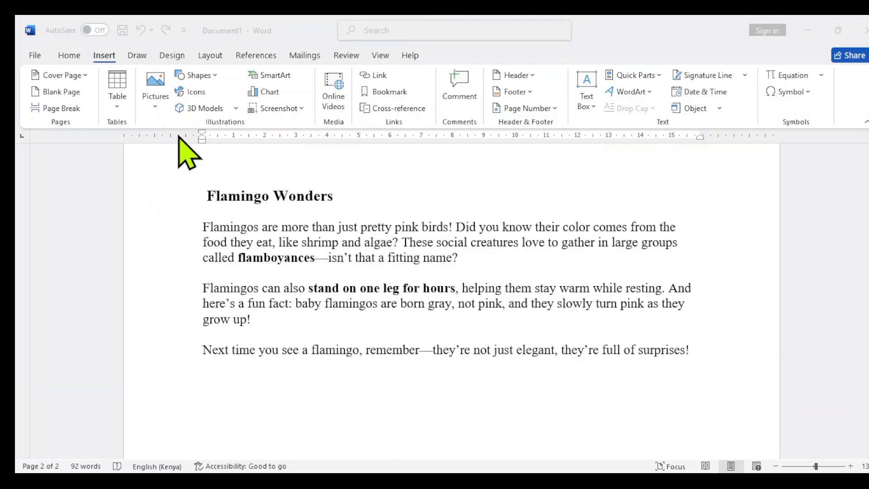
double_click(179, 136)
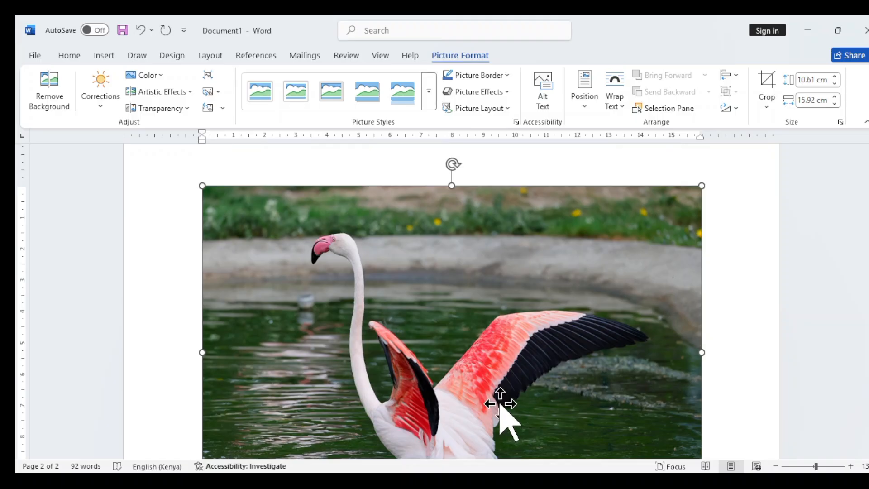
Shrink the inserted flamingo picture proportionally to about 7.89 cm high and 11.84 cm wide.
scroll(500, 404, "down", 3)
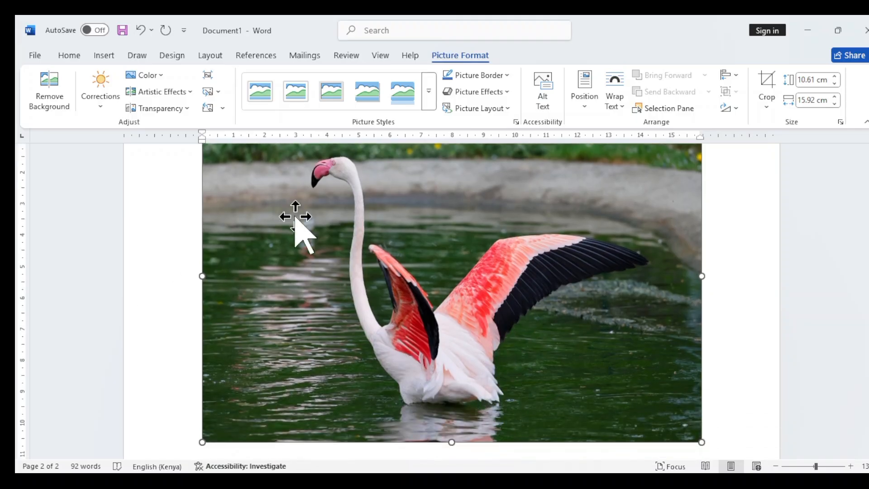
scroll(475, 295, "up", 3)
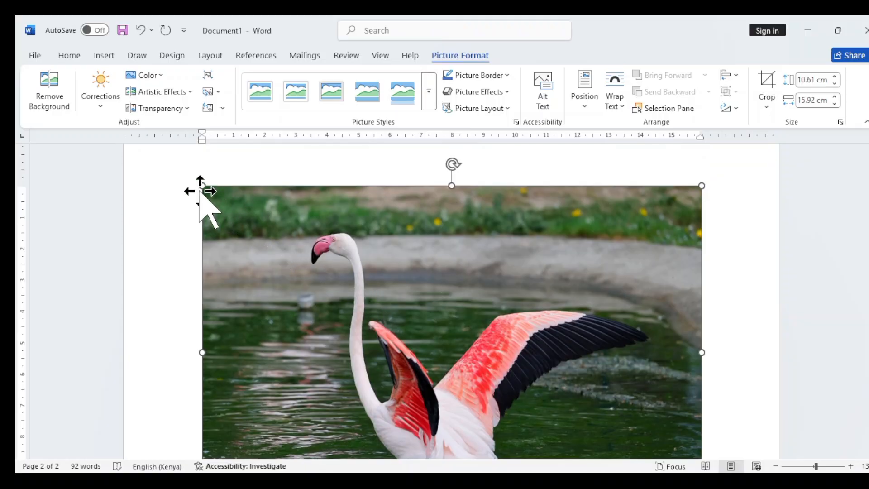
left_click_drag(204, 187, 330, 428)
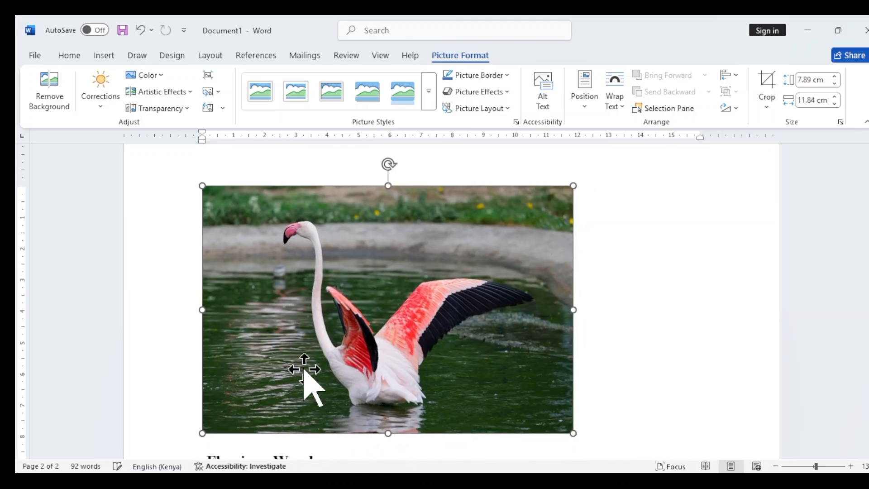
Enlarge the flamingo picture proportionally to about 10.42 cm high and 15.64 cm wide, and deselect it.
scroll(478, 303, "down", 3)
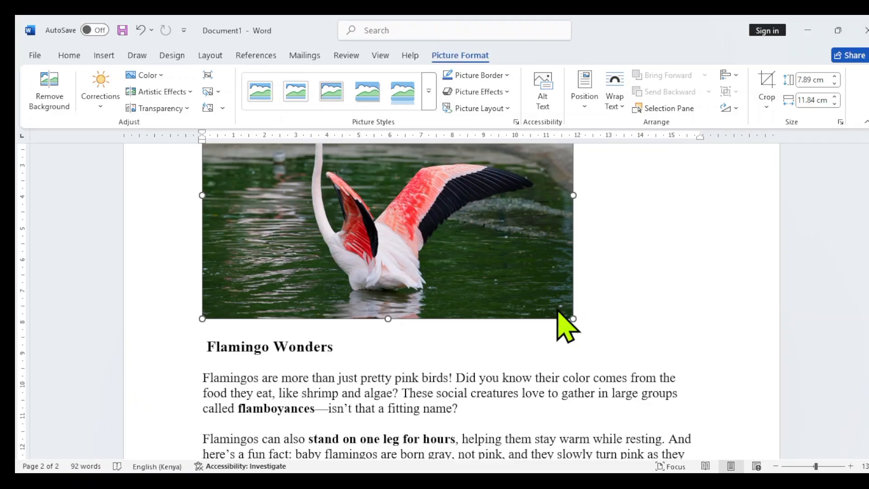
left_click_drag(573, 319, 661, 398)
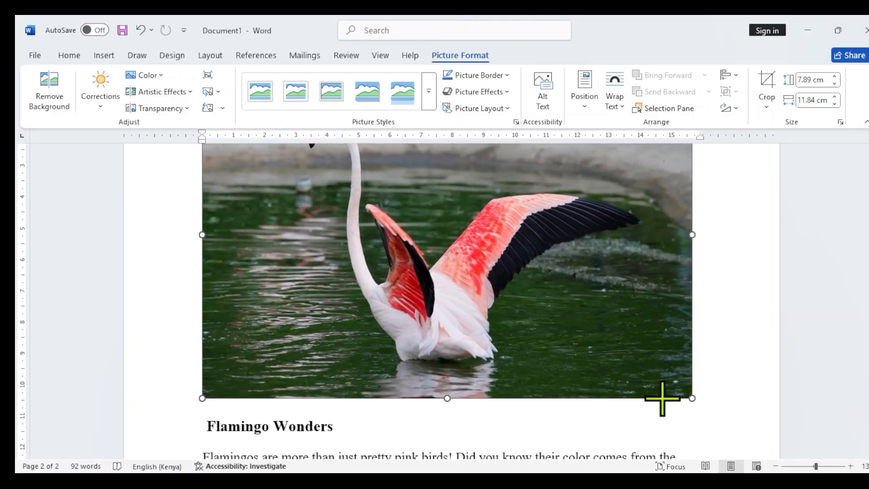
scroll(529, 366, "down", 3)
scroll(471, 335, "down", 3)
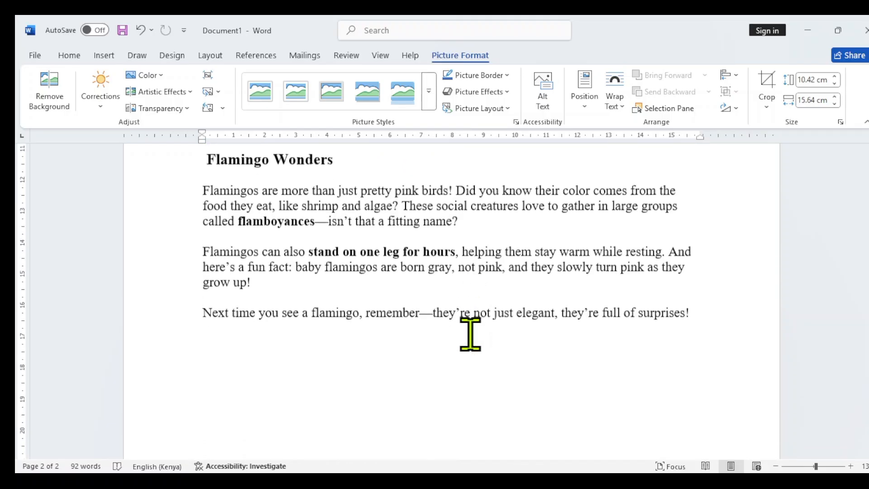
scroll(471, 349, "up", 8)
scroll(437, 337, "down", 3)
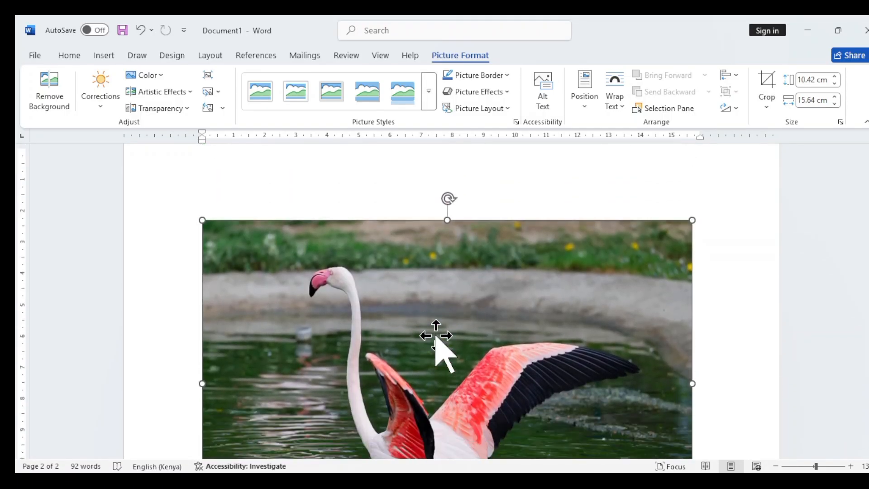
left_click(736, 288)
Examine how the flamingo picture sits relative to the Flamingo Wonders text, viewing the page at 90% zoom.
scroll(424, 451, "down", 1)
scroll(423, 443, "up", 3)
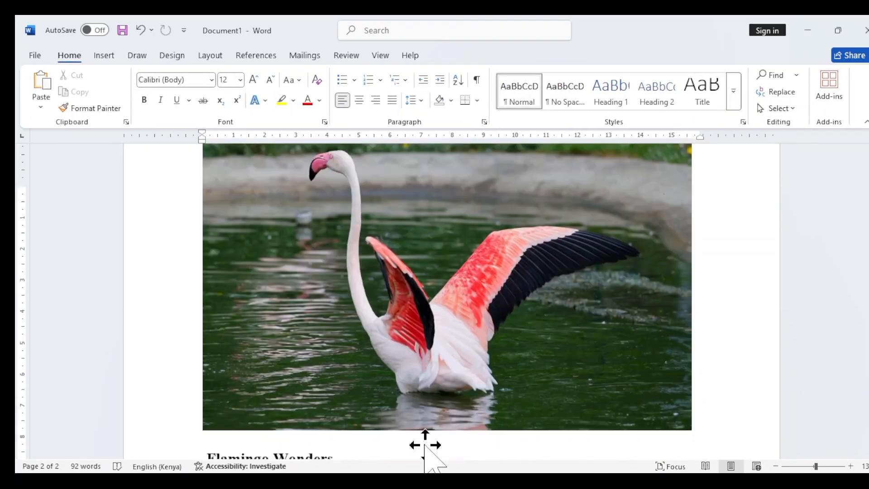
scroll(425, 432, "down", 5)
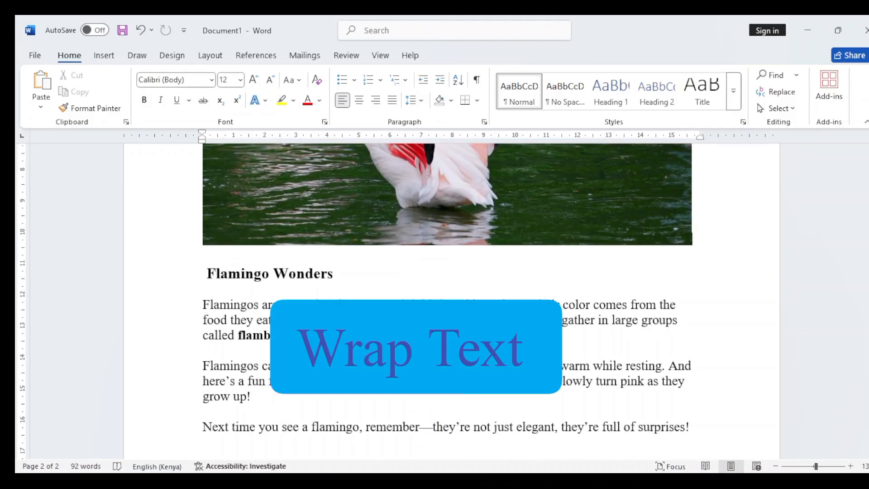
scroll(448, 299, "up", 3)
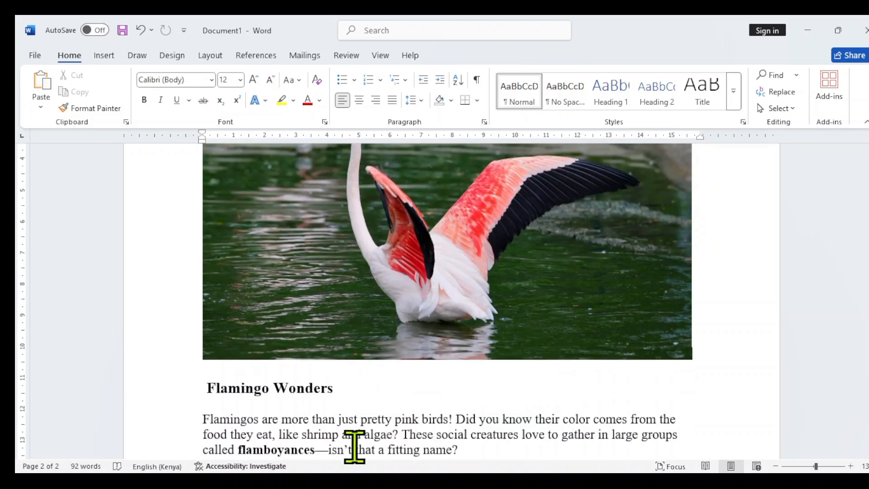
scroll(357, 369, "up", 2)
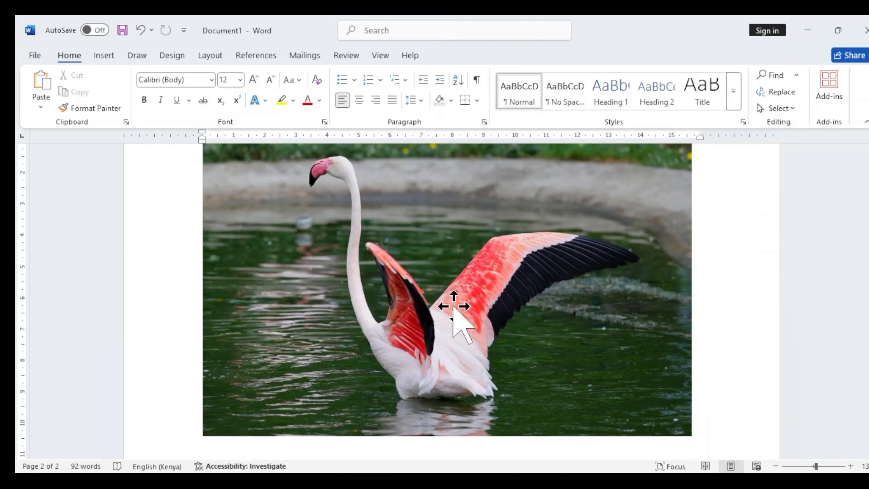
scroll(453, 312, "down", 3)
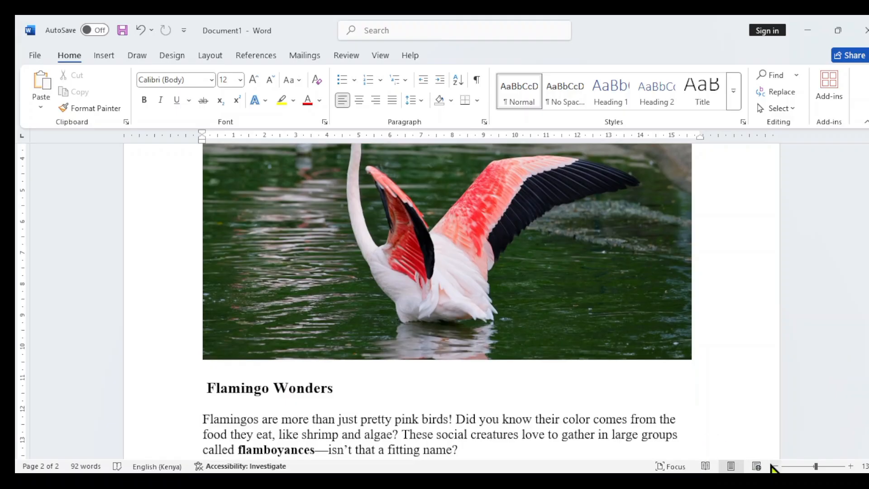
left_click(774, 466)
left_click(774, 467)
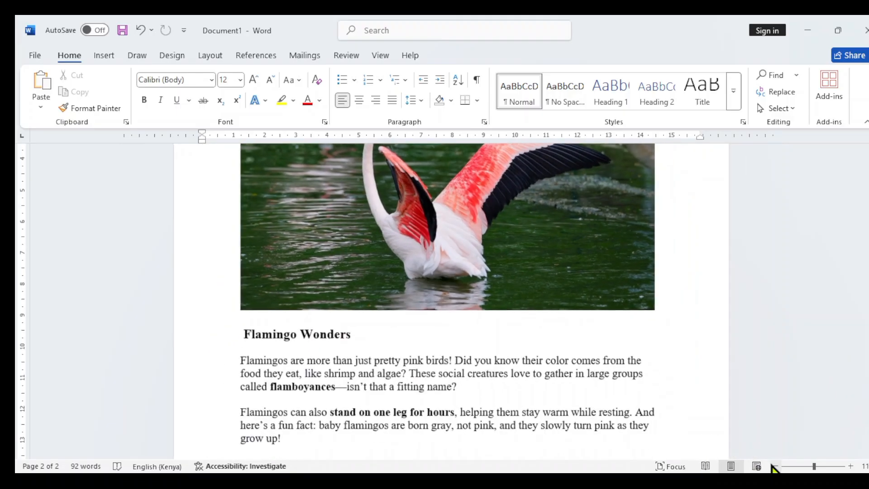
left_click(774, 466)
left_click(774, 466)
scroll(316, 359, "up", 2)
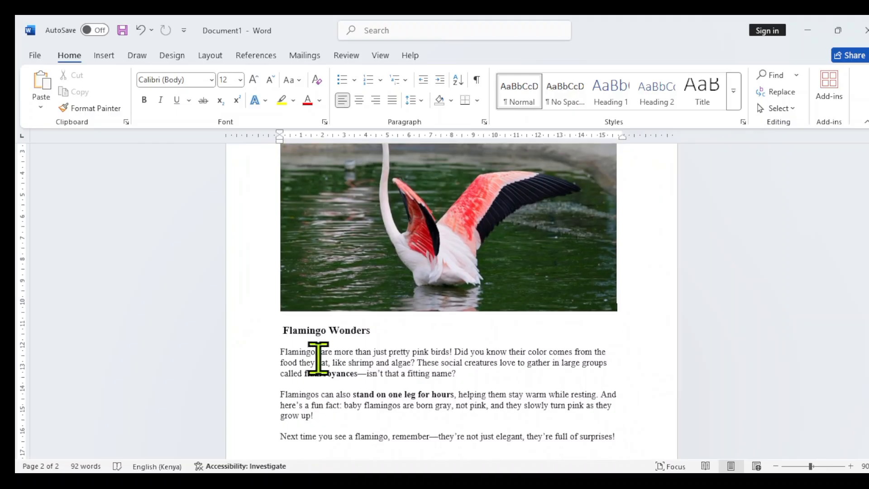
scroll(426, 356, "up", 3)
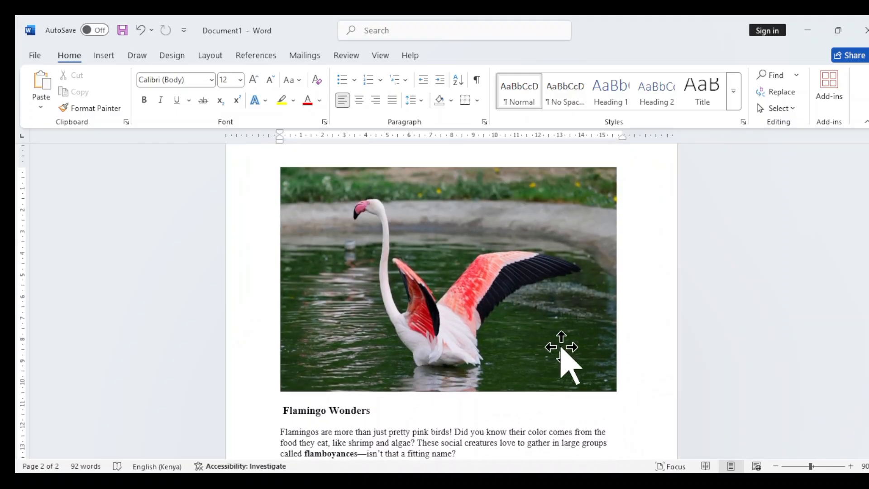
Reduce the flamingo picture slightly to about 10.21 cm high and 15.31 cm wide, and deselect it.
left_click(580, 373)
left_click_drag(616, 389, 609, 388)
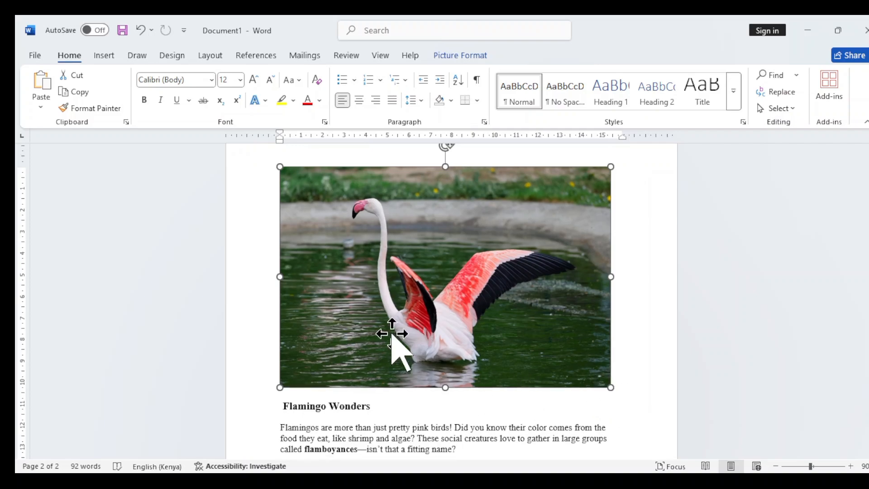
left_click(650, 316)
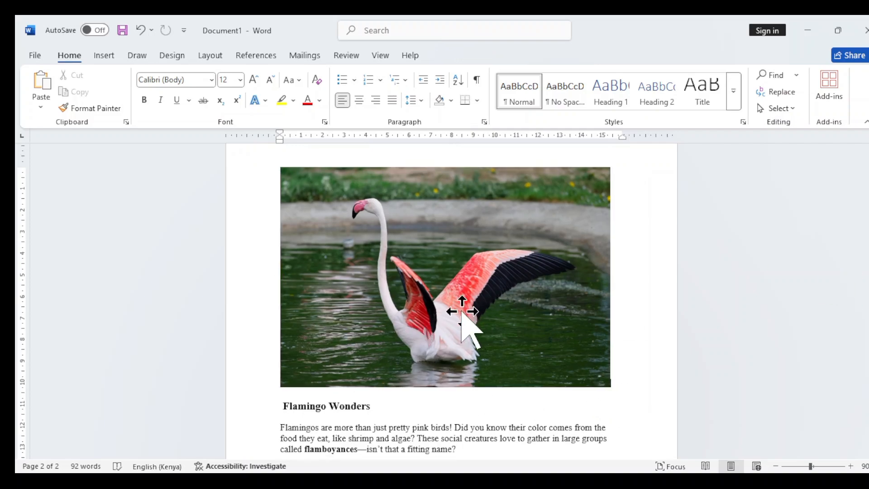
Change the flamingo picture's text wrapping from inline to a floating option.
left_click(412, 299)
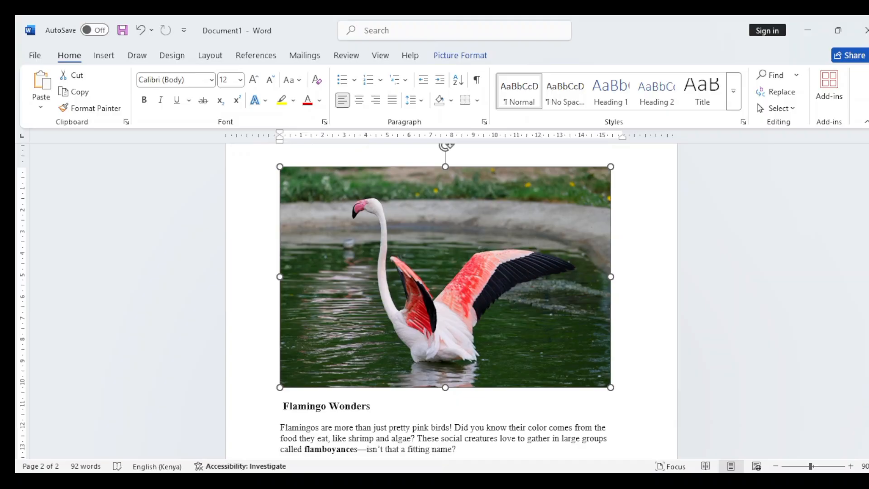
left_click(643, 244)
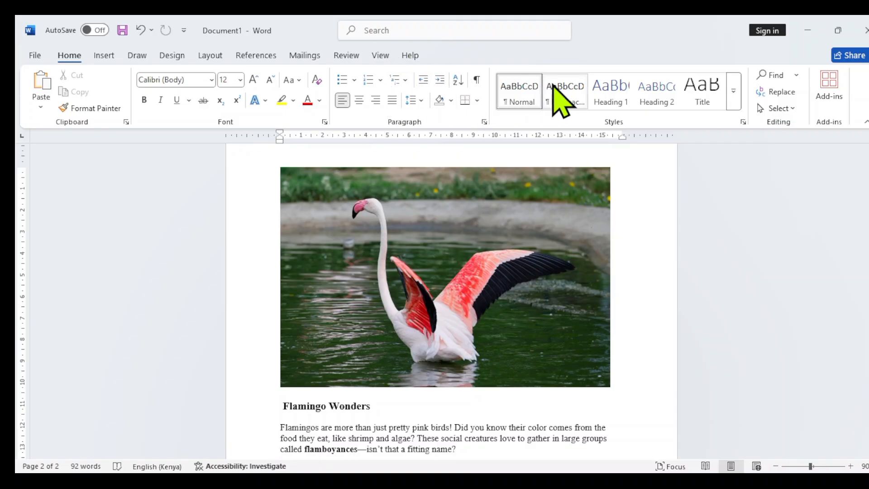
left_click(446, 239)
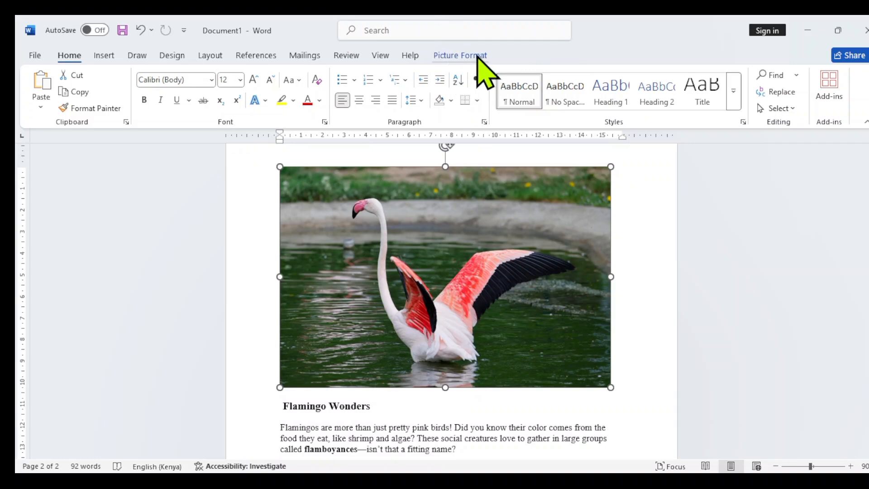
left_click(460, 55)
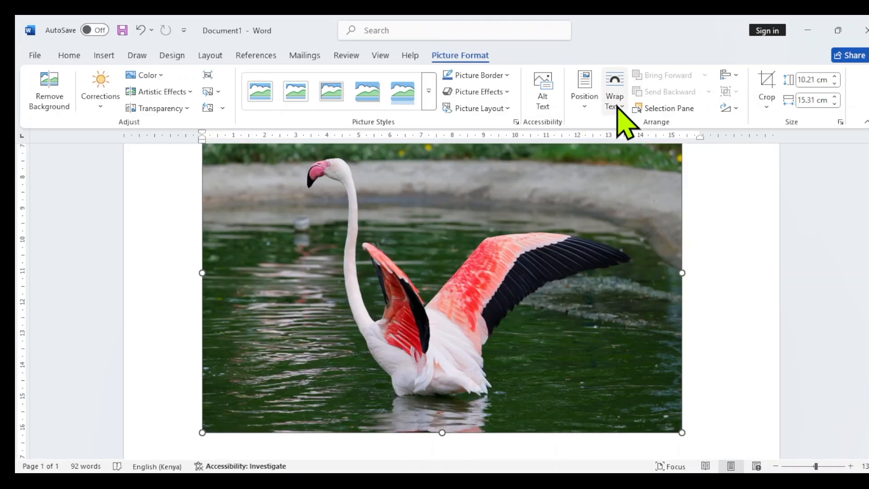
left_click(619, 109)
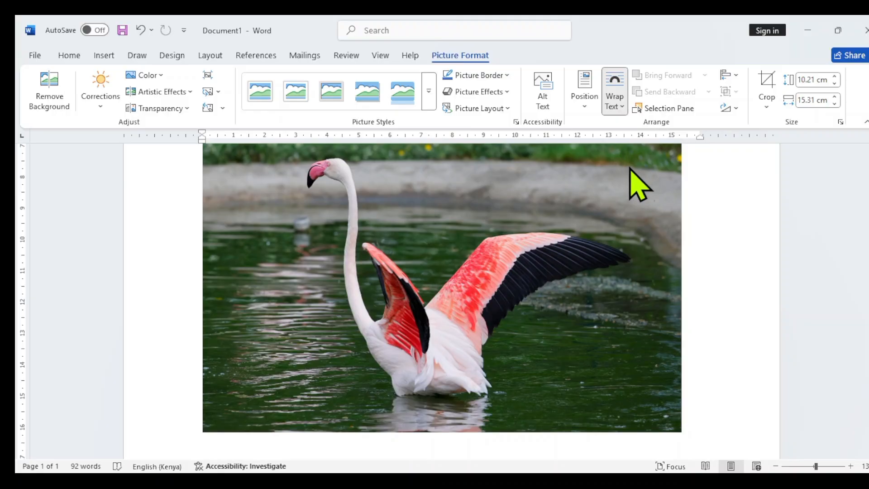
left_click(629, 168)
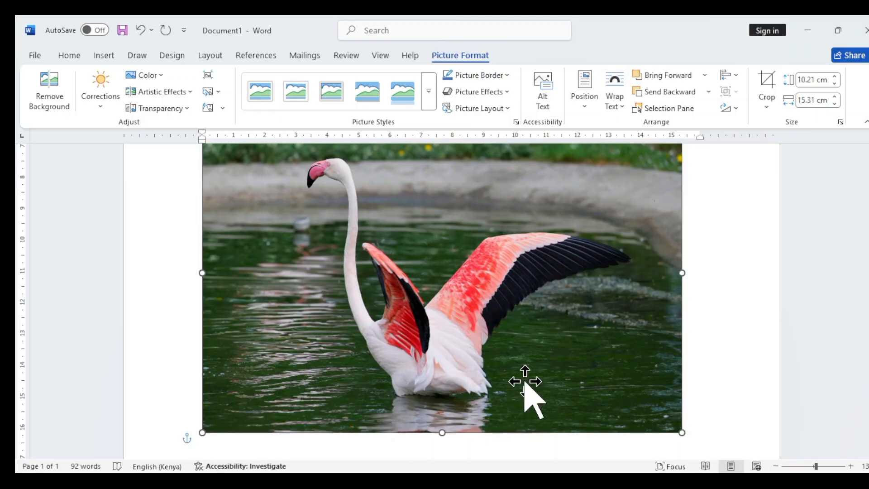
Move the flamingo picture up from below the text to directly under the Flamingo Wonders heading.
scroll(528, 394, "up", 3)
scroll(520, 402, "up", 3)
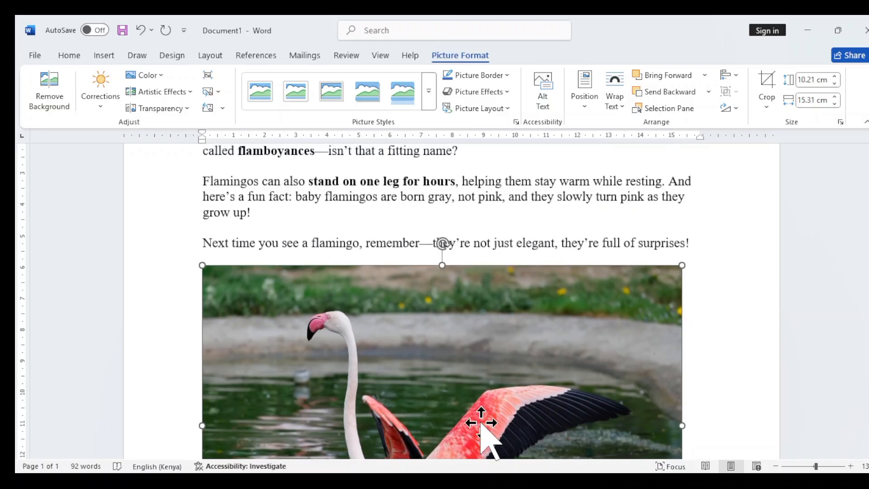
left_click_drag(481, 414, 478, 280)
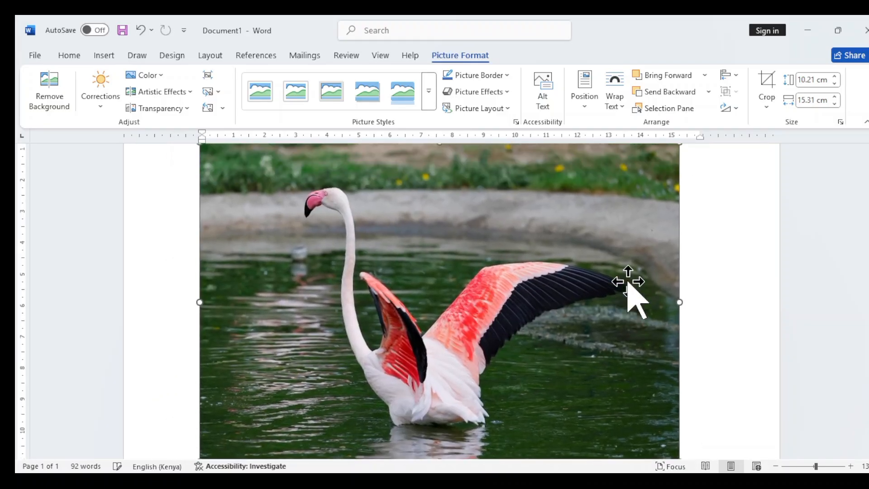
left_click(775, 466)
left_click(775, 466)
left_click(775, 466)
left_click(775, 466)
left_click(775, 466)
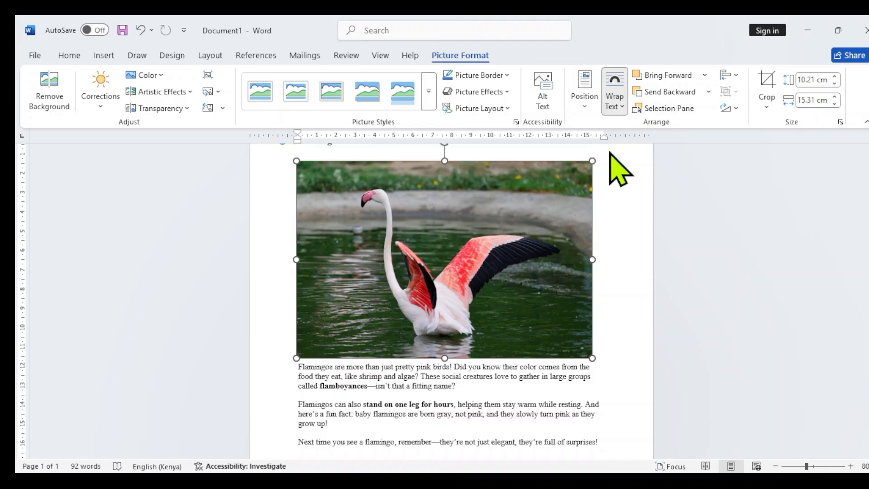
Reposition the flamingo picture between the first and second paragraphs of the Flamingo Wonders text.
left_click(616, 165)
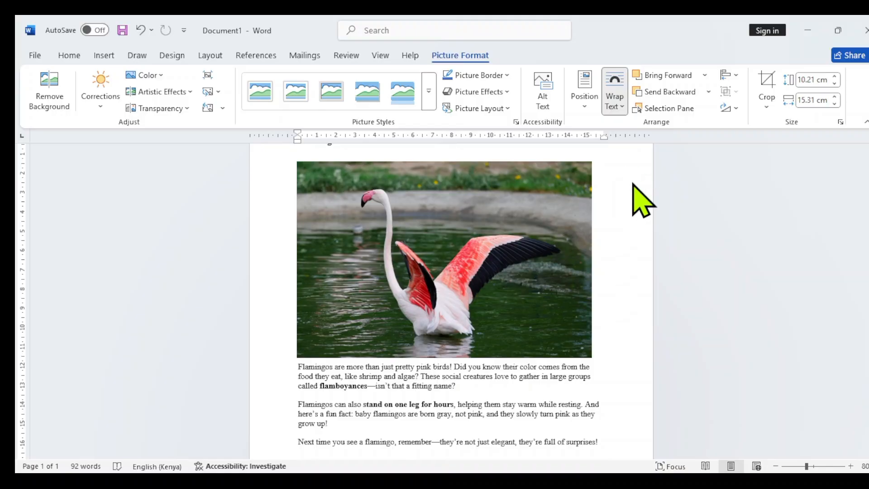
left_click(446, 228)
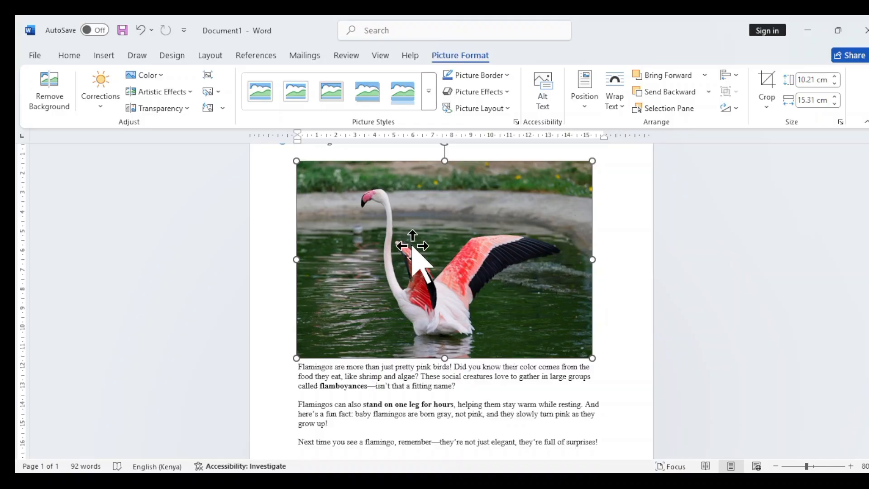
left_click_drag(411, 241, 430, 237)
scroll(398, 276, "up", 1)
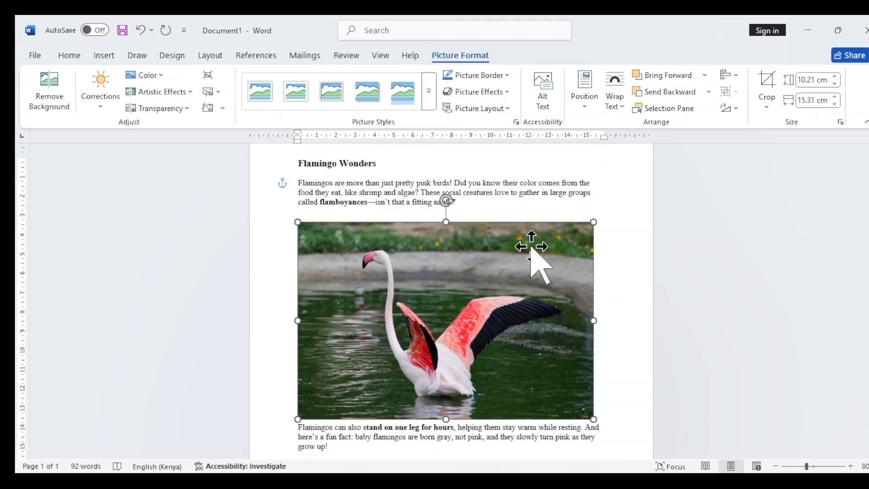
Move the flamingo picture below the second paragraph, directly above the closing line of the text.
scroll(498, 349, "down", 1)
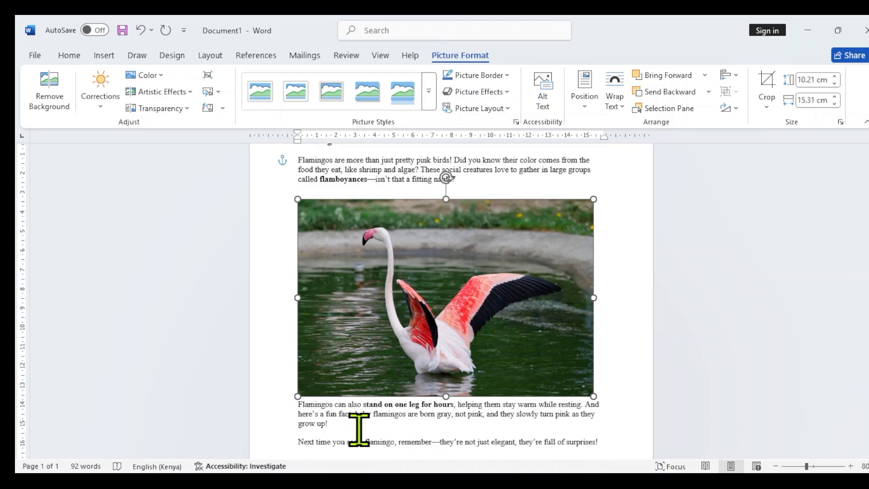
scroll(465, 433, "down", 3)
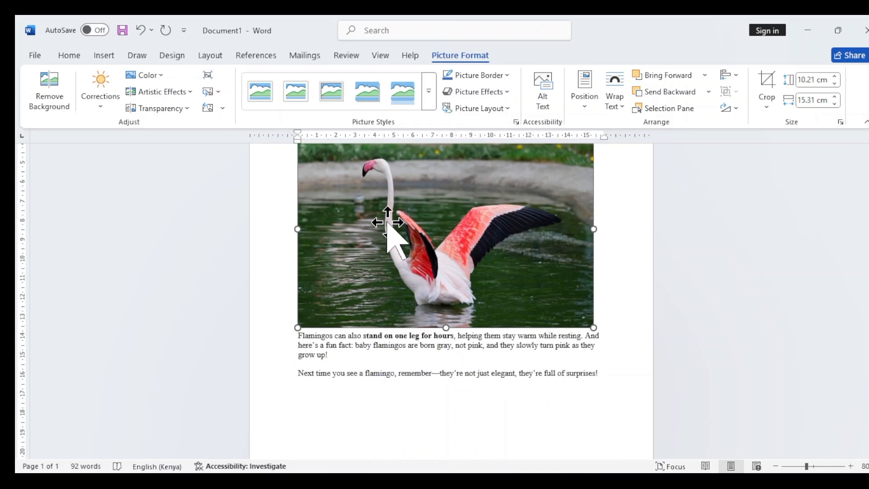
left_click_drag(388, 223, 388, 252)
scroll(450, 403, "up", 1)
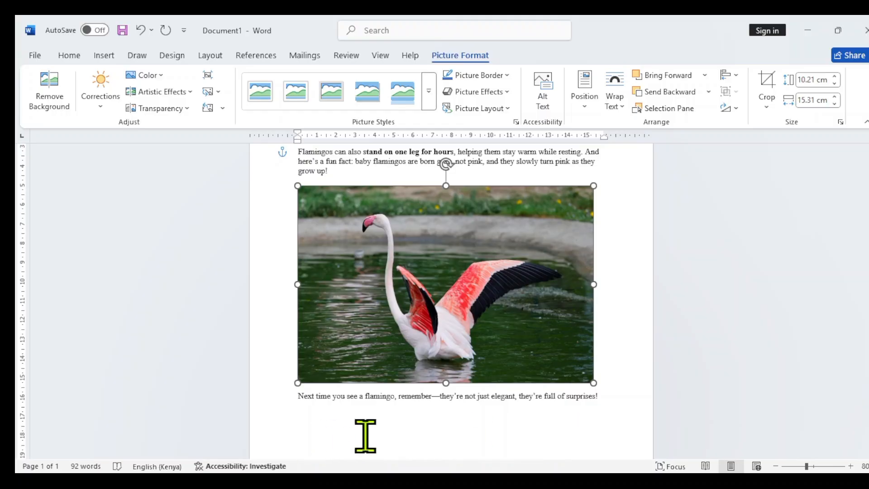
scroll(398, 451, "up", 3)
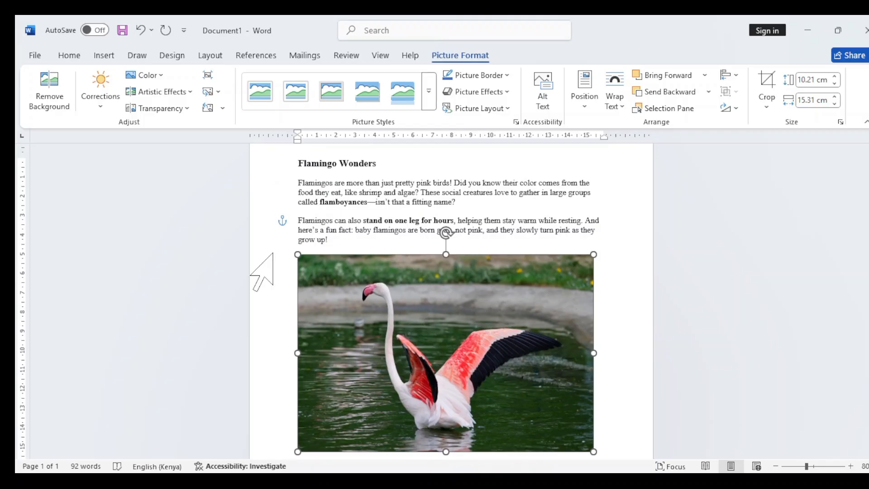
Move the flamingo picture back up between the first and second paragraphs, and deselect it.
left_click_drag(461, 359, 459, 325)
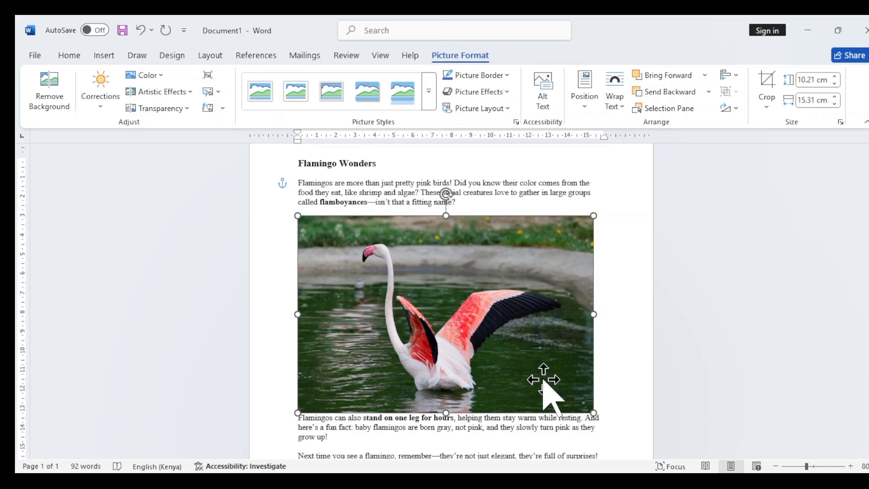
scroll(543, 382, "down", 3)
left_click(504, 389)
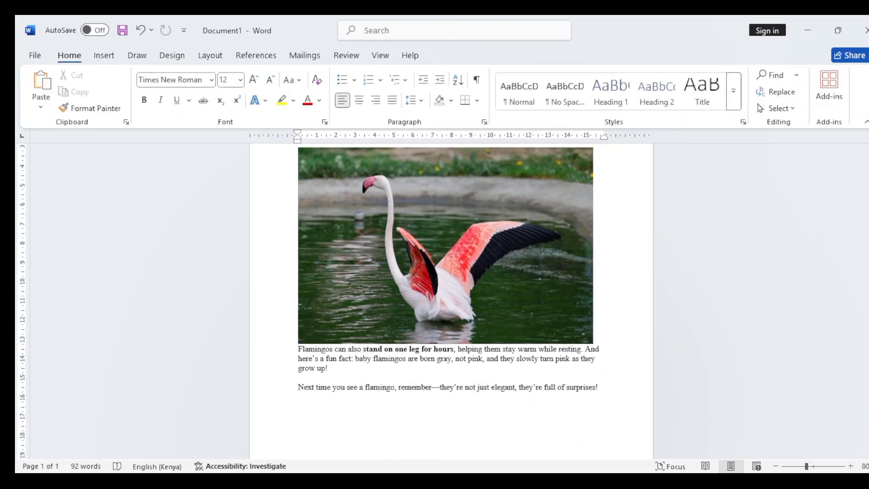
scroll(450, 369, "up", 3)
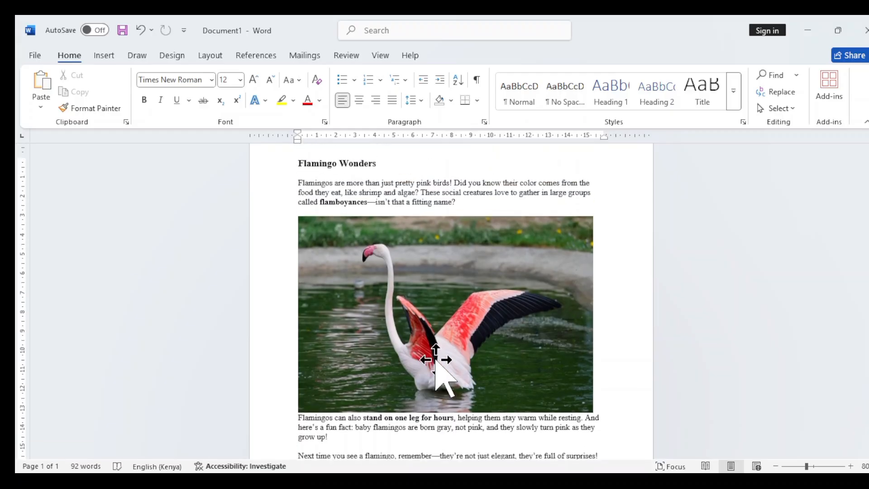
Enlarge the page view, try moving the flamingo picture further down the page, and undo that move.
left_click(850, 467)
left_click(850, 467)
left_click(850, 467)
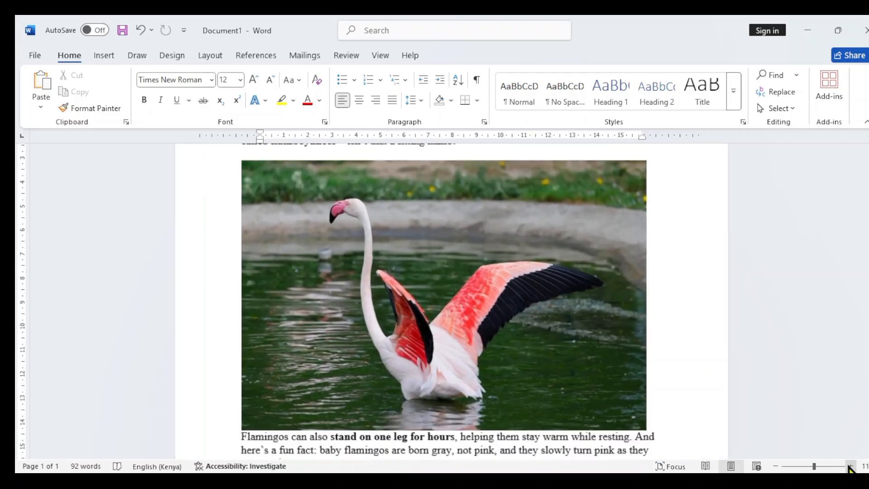
left_click(850, 468)
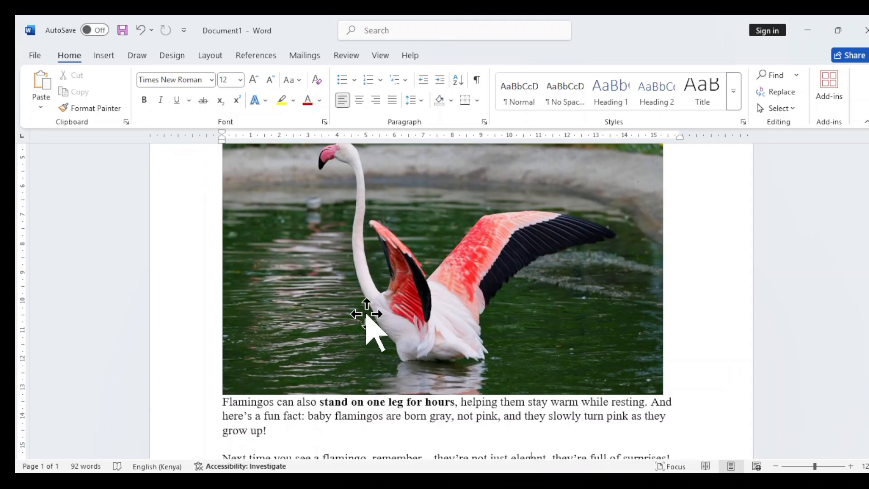
left_click_drag(366, 299, 367, 455)
key("ctrl+z")
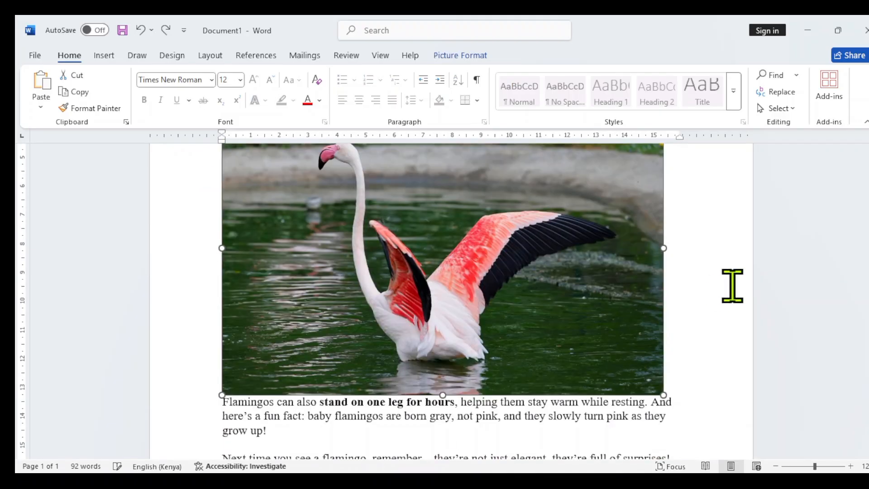
Review the page from the Flamingo Wonders heading to the closing line to check the picture's placement in the text.
scroll(734, 347, "up", 1)
scroll(734, 346, "up", 3)
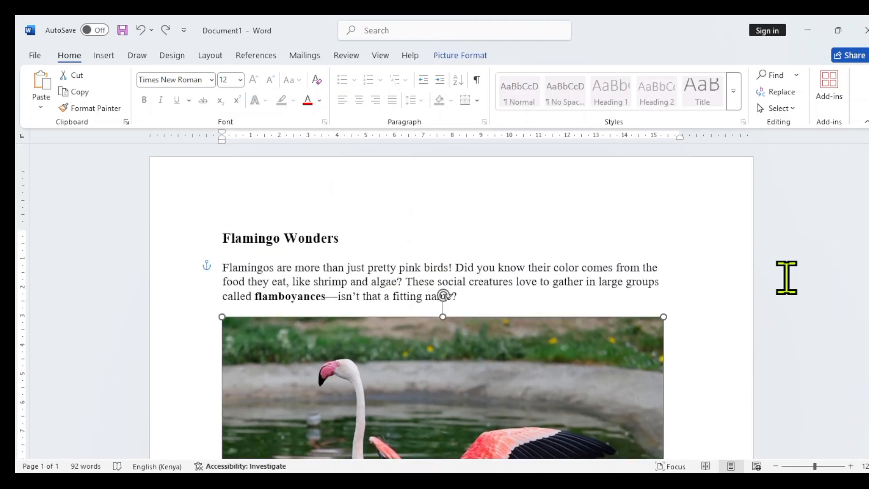
scroll(385, 296, "down", 3)
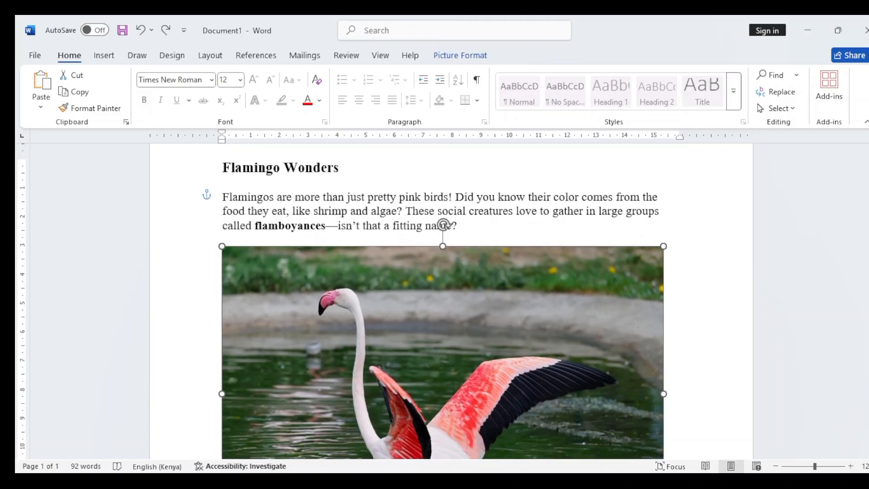
scroll(442, 301, "down", 7)
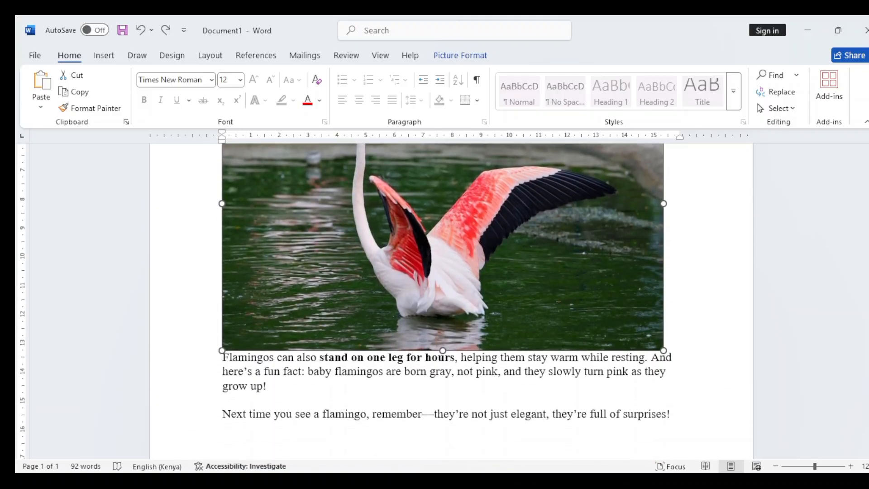
scroll(443, 301, "down", 2)
scroll(443, 301, "up", 6)
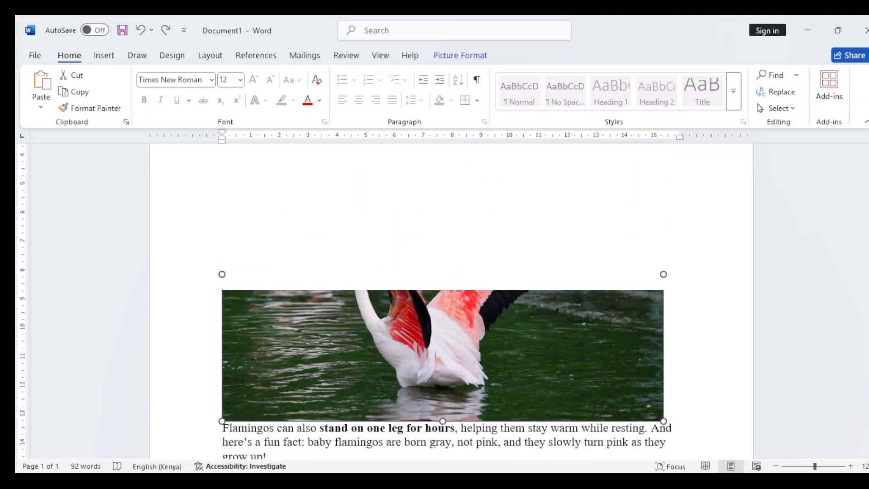
scroll(442, 301, "up", 3)
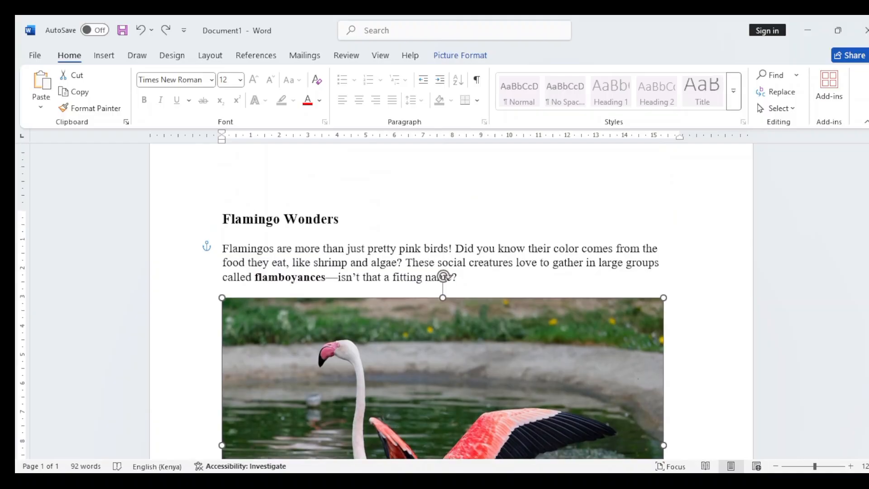
scroll(442, 301, "down", 3)
scroll(443, 301, "down", 1)
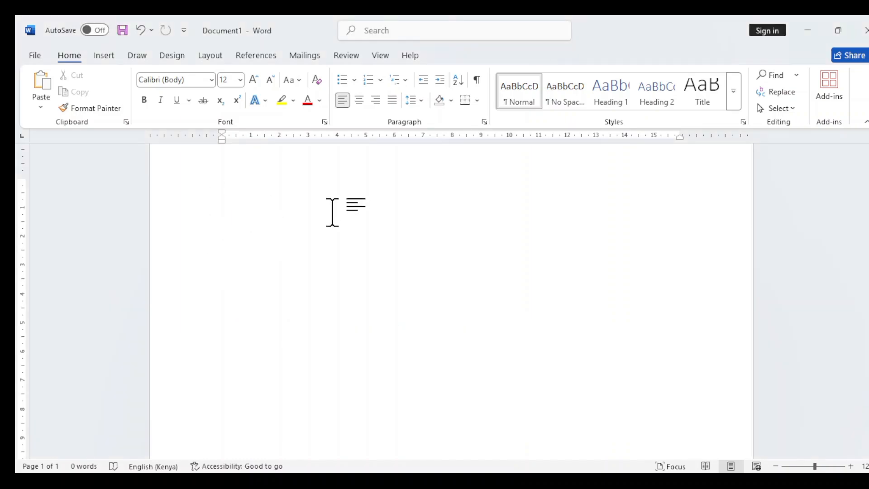
Insert a table with 5 columns and 3 rows into the blank document.
left_click(114, 58)
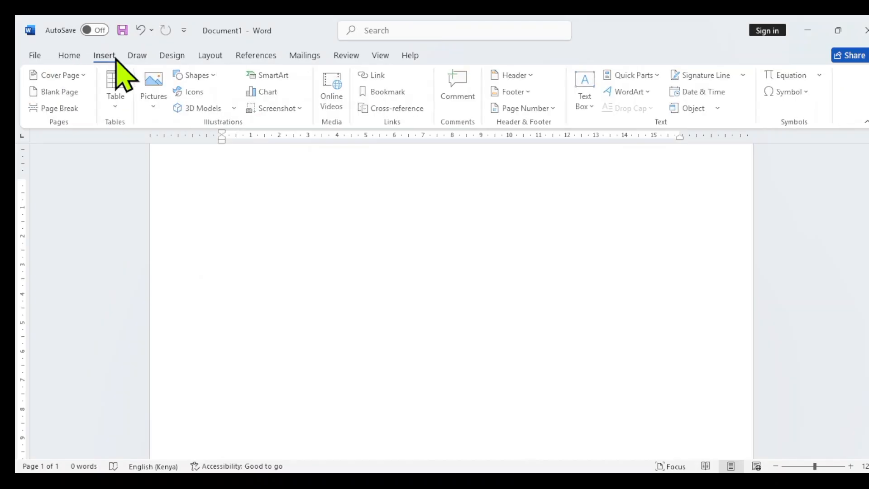
left_click(117, 111)
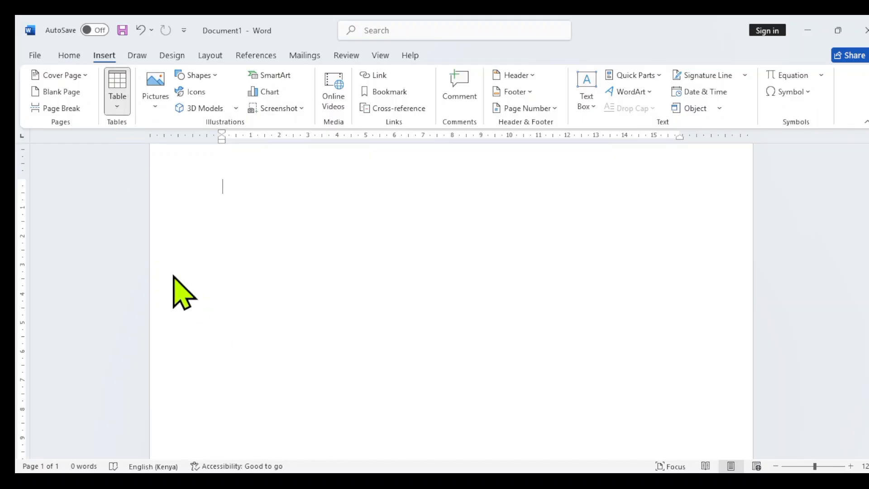
left_click(150, 249)
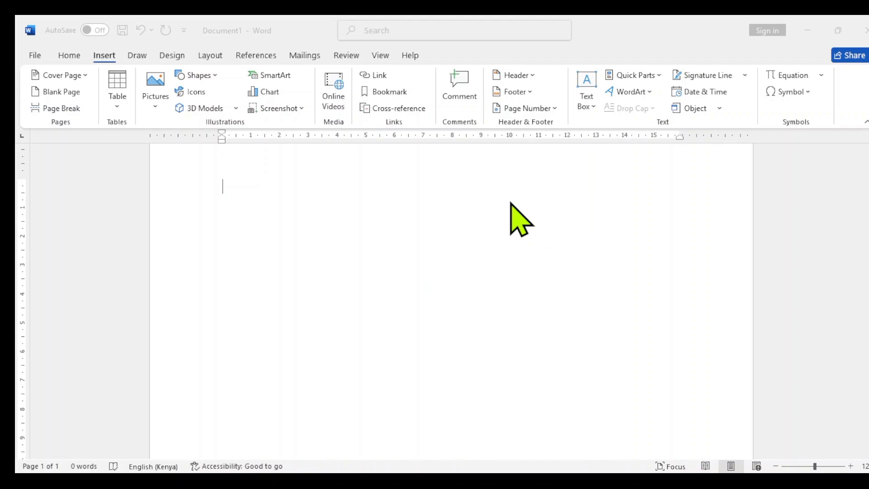
left_click(443, 303)
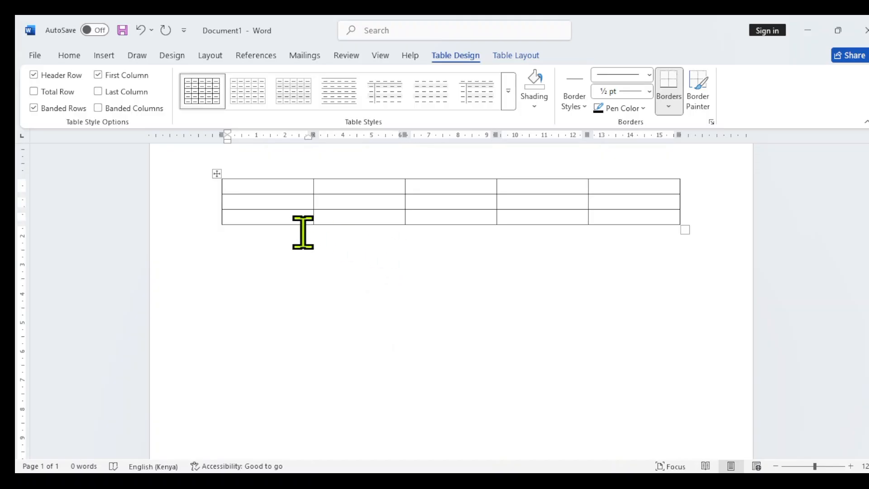
Add a column to the left of the table's first column and a row below its last row.
left_click(231, 205)
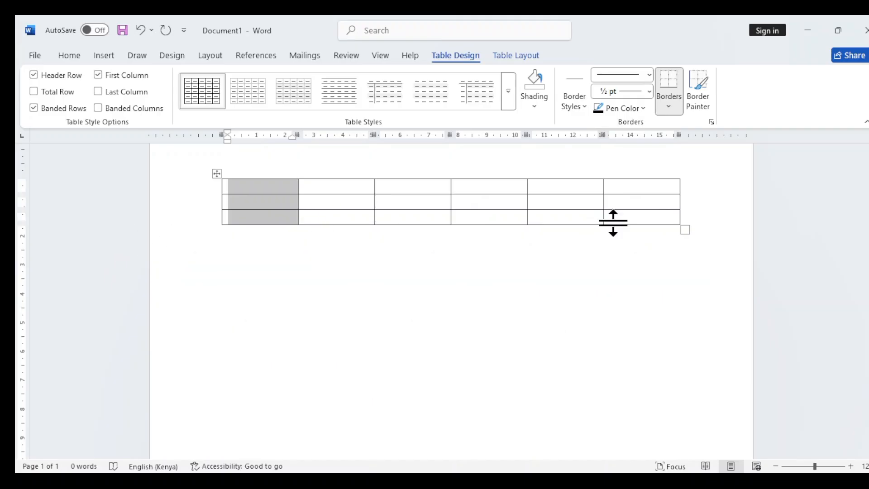
left_click(233, 217)
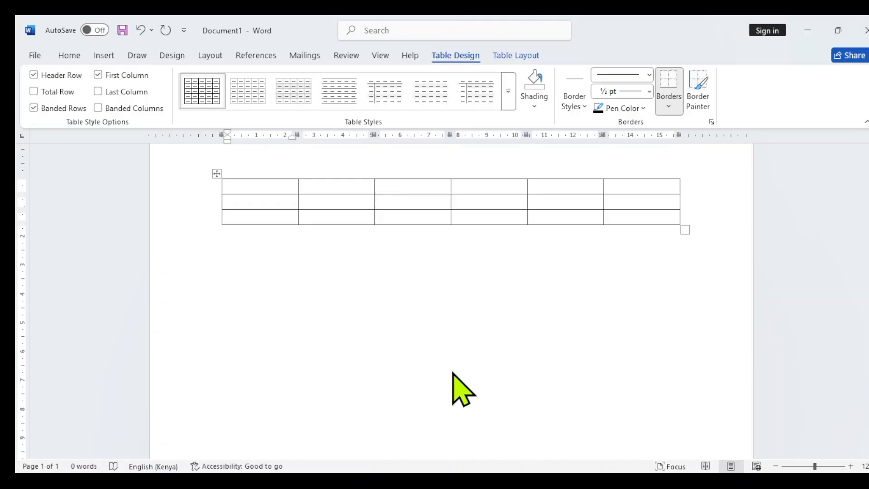
left_click(431, 383)
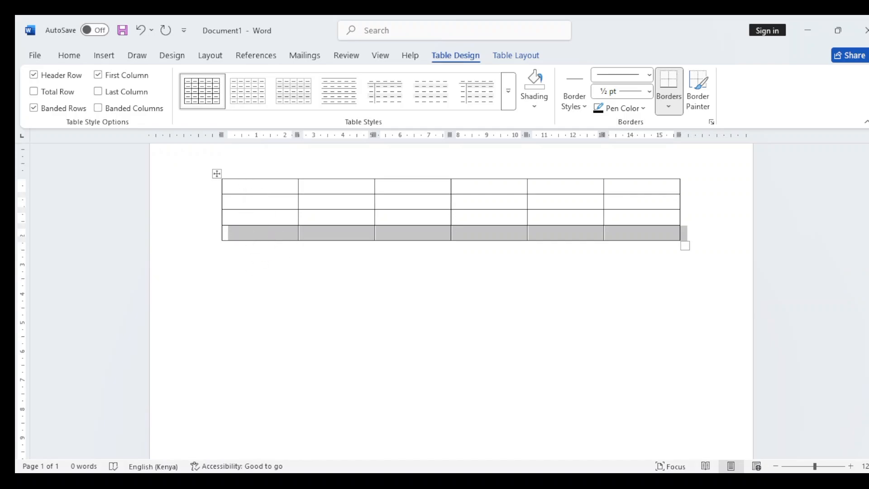
Select all cells of the four-row table and insert four more rows.
left_click(232, 190)
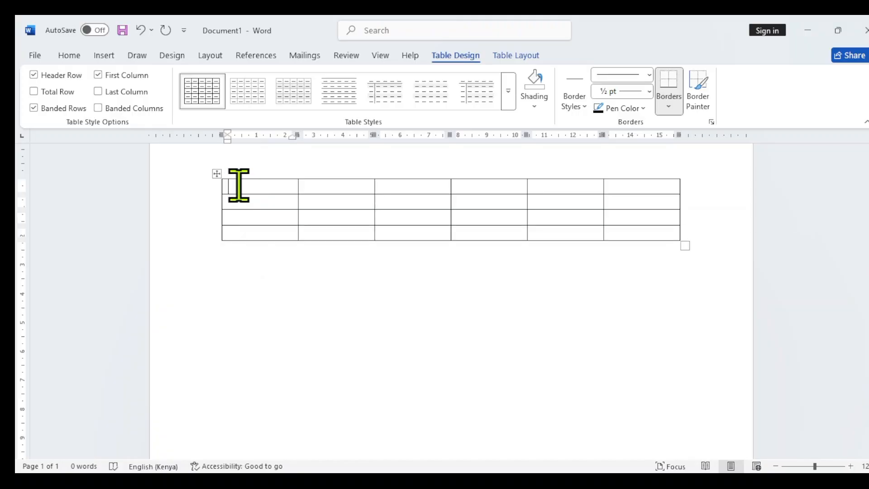
left_click_drag(232, 190, 632, 233)
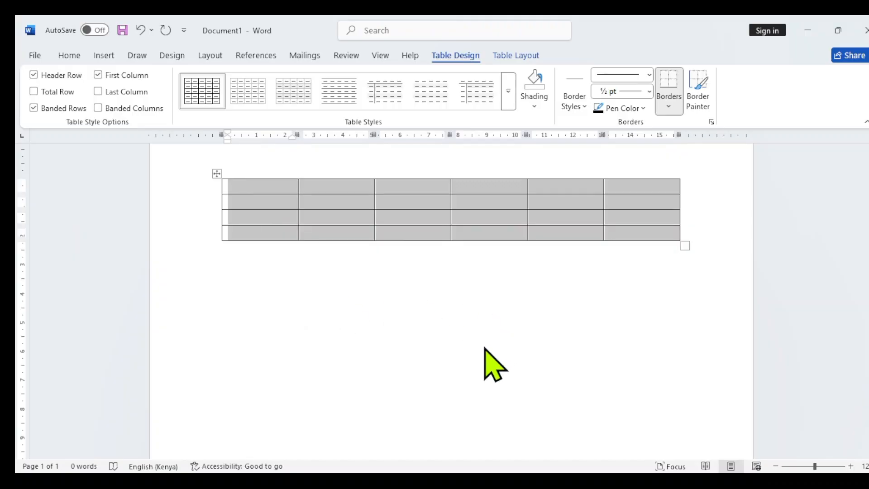
key("F4")
left_click(604, 343)
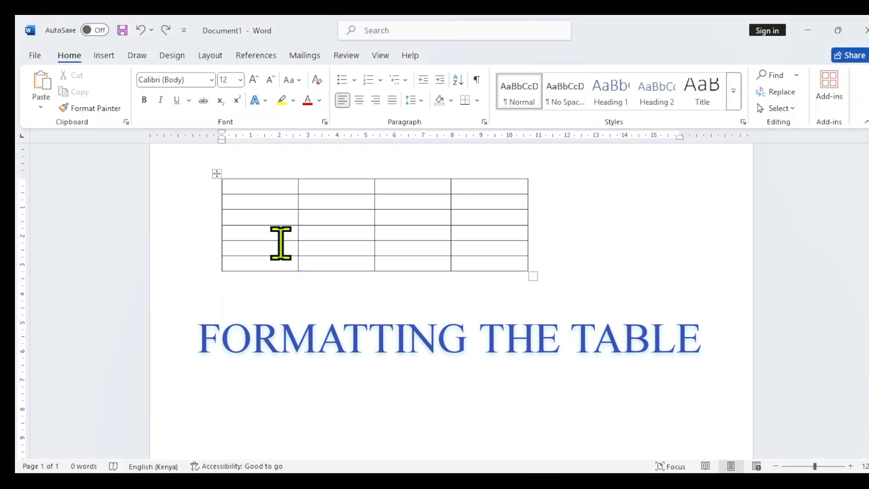
Try the light grid and plain table styles in turn on the four-column table, ending on the standard black grid style.
left_click(267, 200)
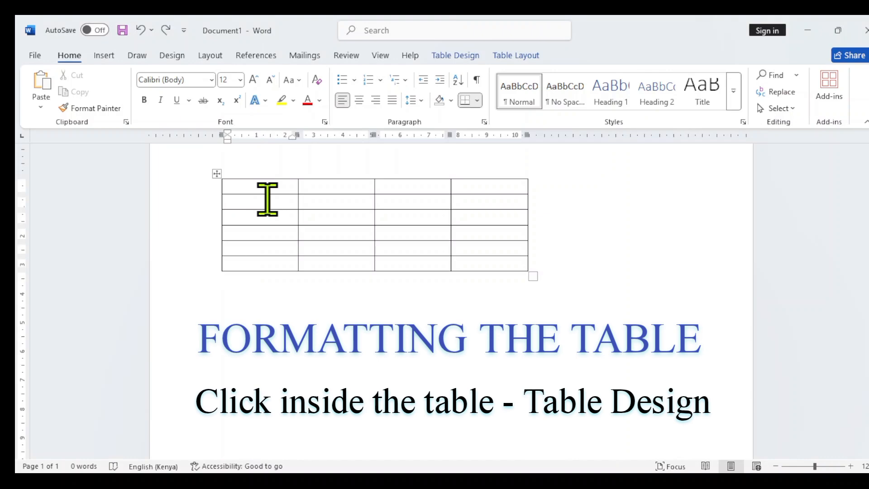
left_click(448, 55)
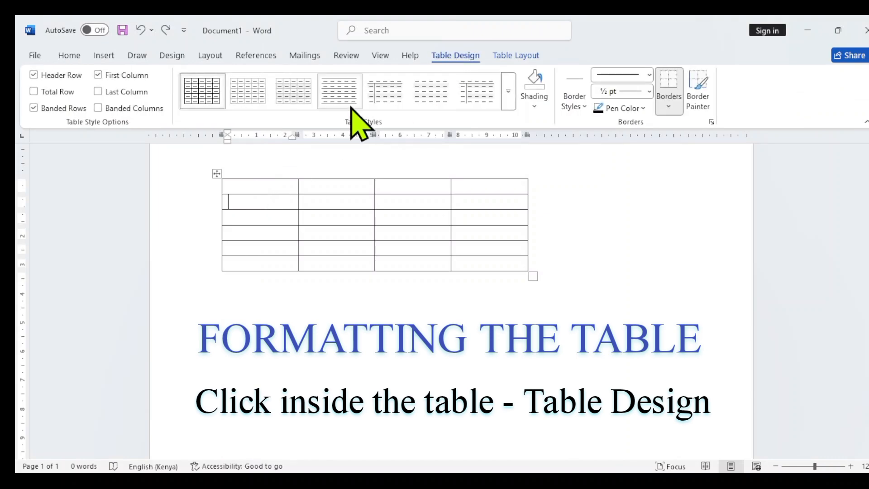
left_click(255, 98)
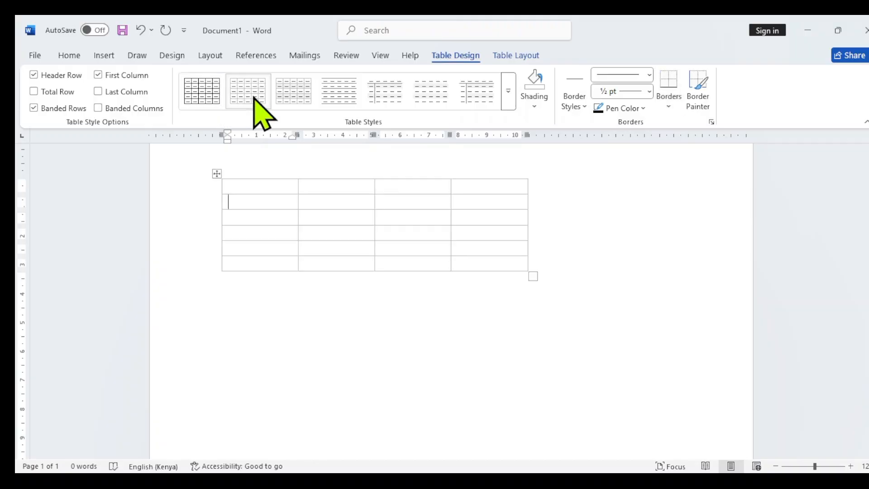
left_click(294, 100)
left_click(326, 96)
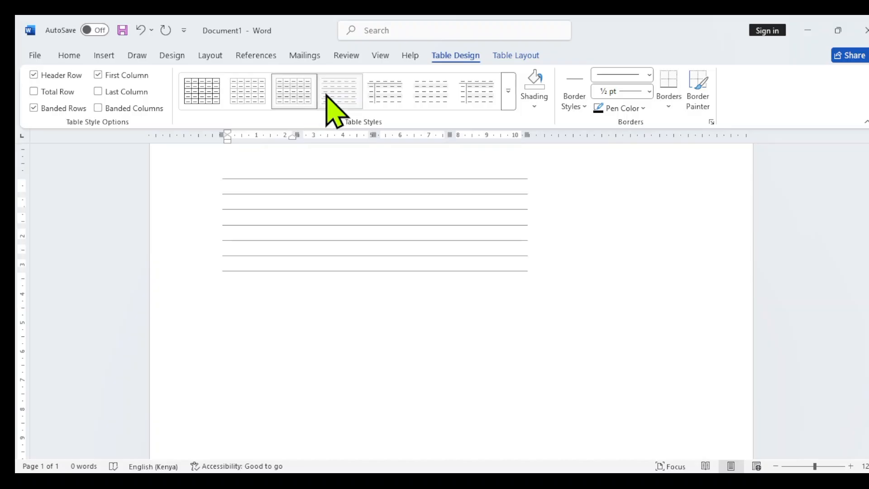
left_click(370, 97)
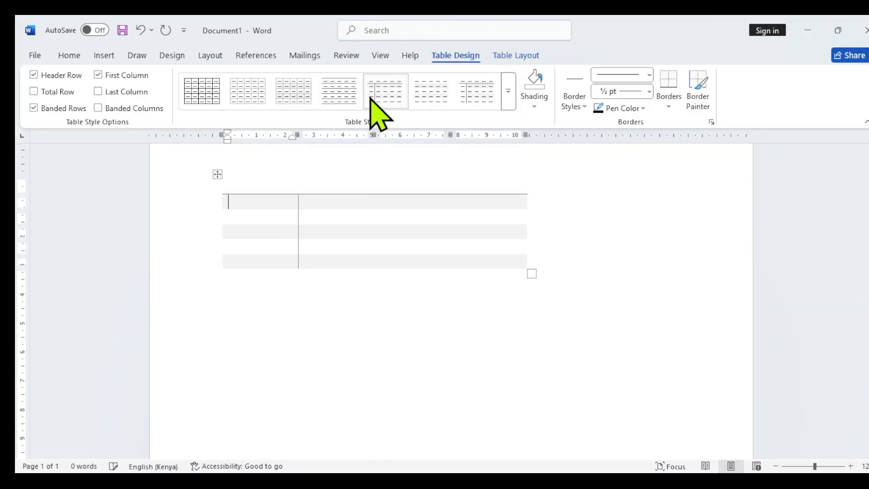
left_click(425, 95)
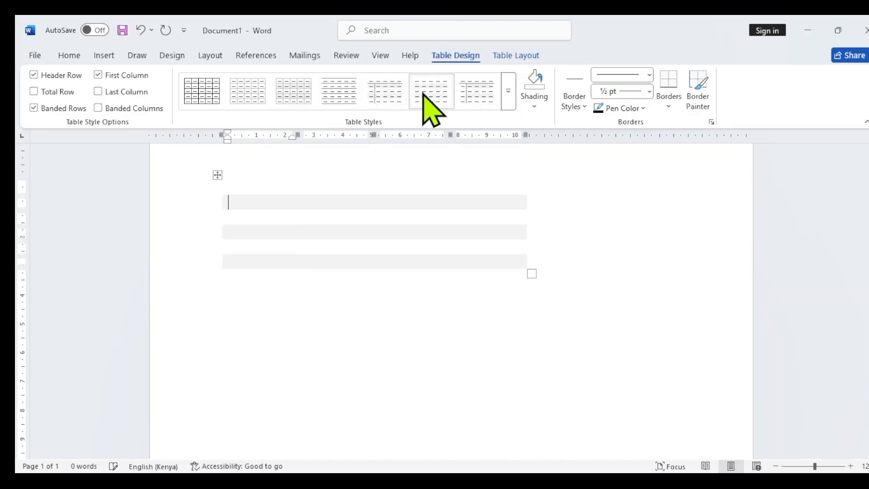
left_click(465, 92)
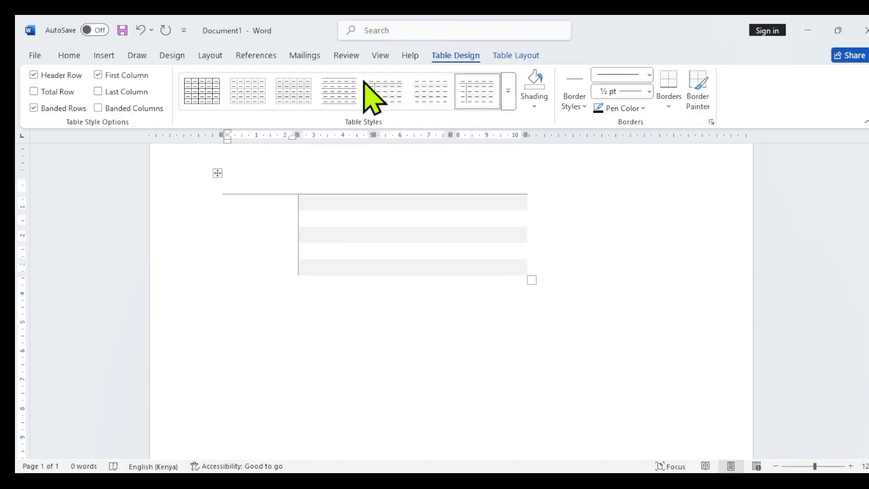
left_click(202, 95)
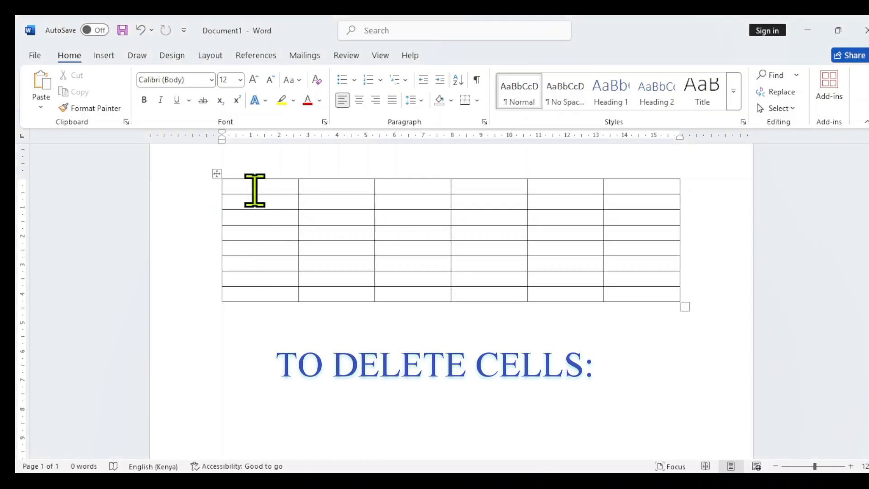
Delete the table's first two columns, one at a time, and remove its last two rows.
left_click_drag(253, 187, 250, 288)
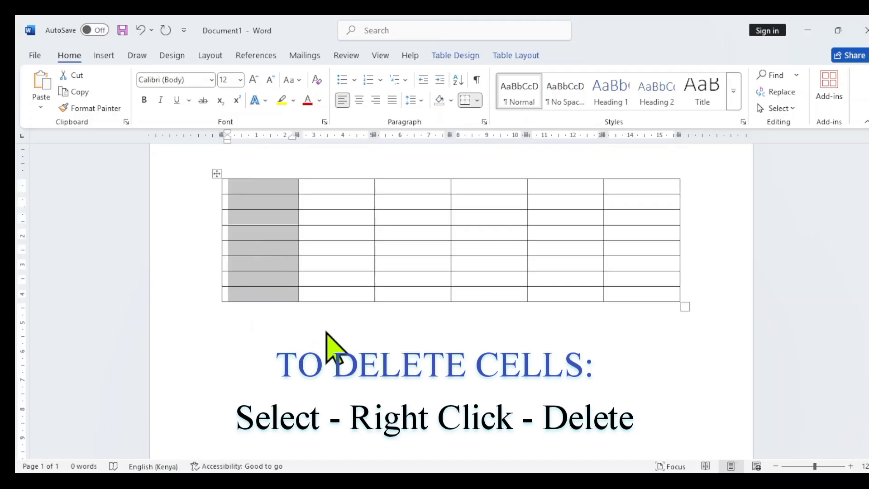
key("BackSpace")
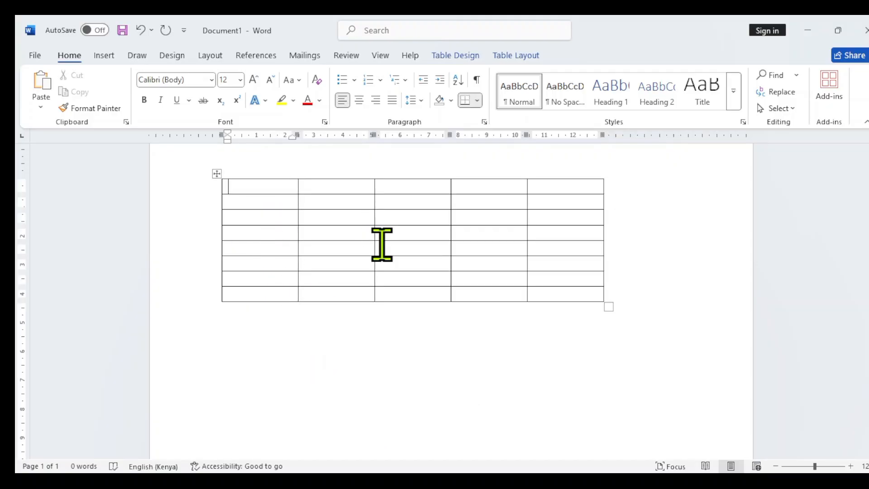
left_click(247, 198)
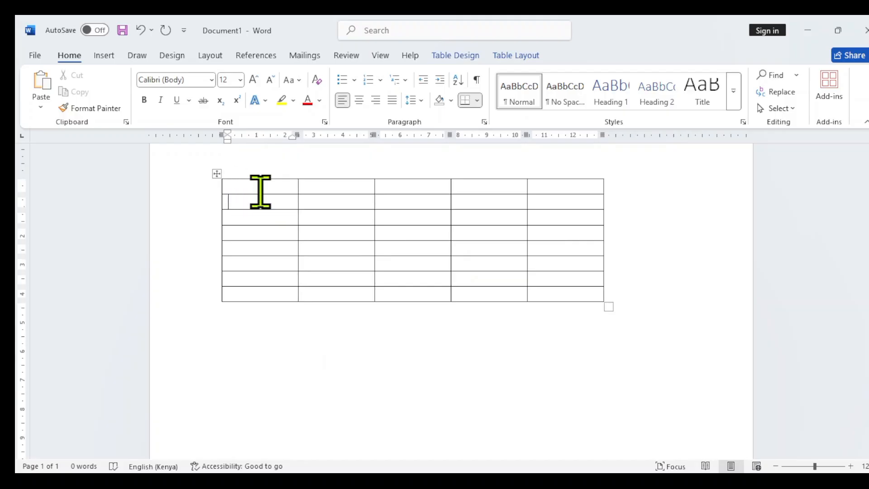
left_click_drag(257, 193, 265, 296)
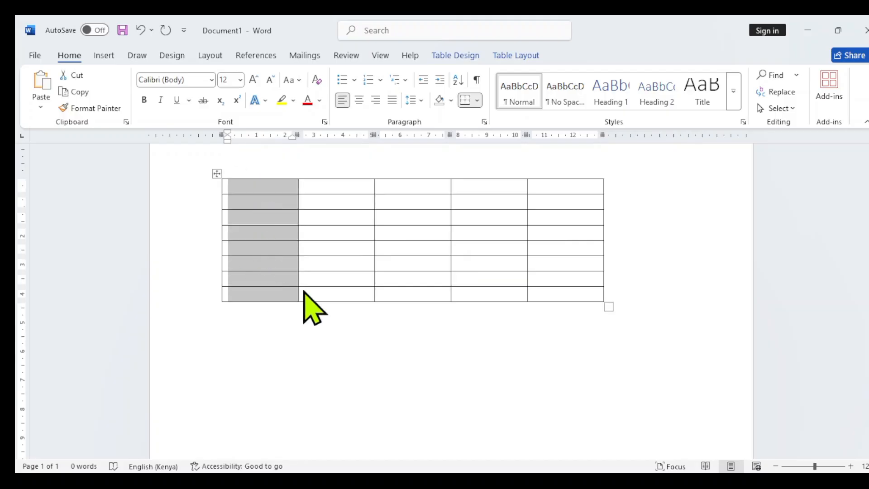
key("BackSpace")
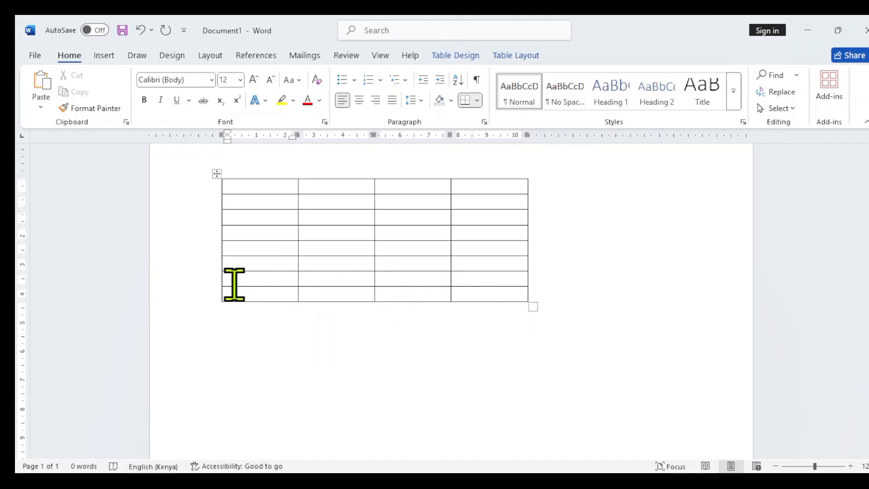
left_click_drag(234, 285, 481, 297)
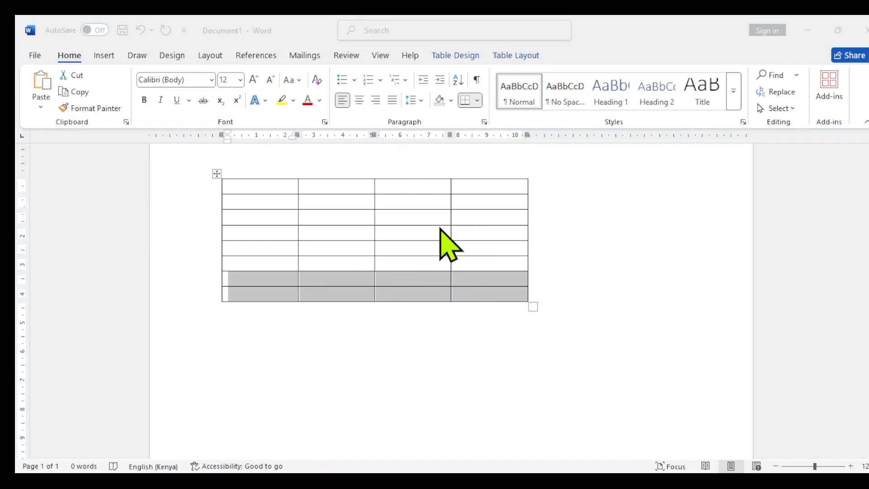
key("BackSpace")
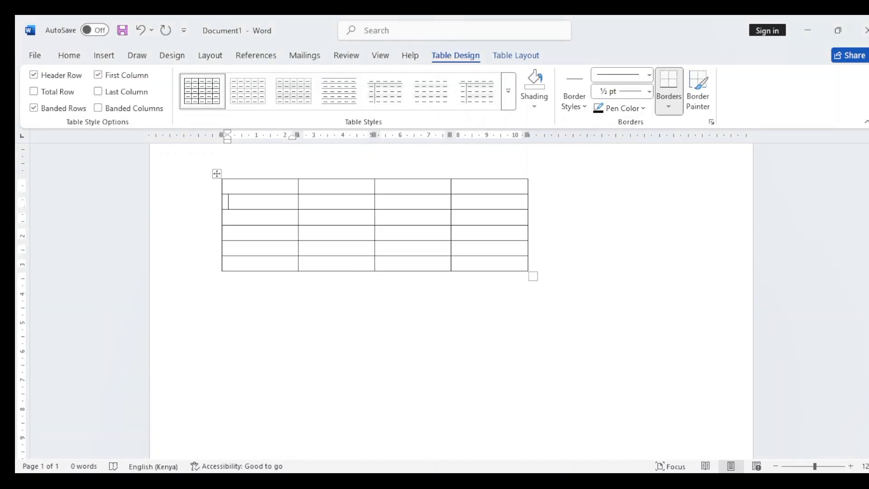
Insert a blank page below the table.
left_click(337, 351)
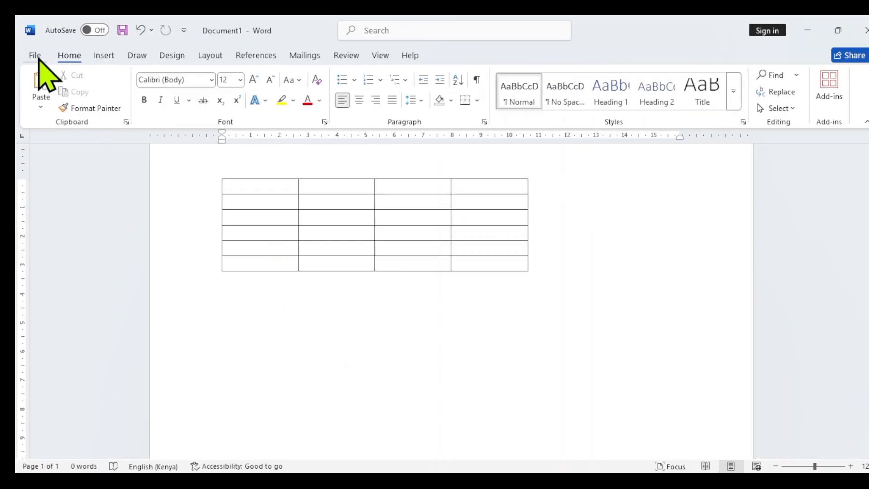
left_click(97, 57)
left_click(50, 92)
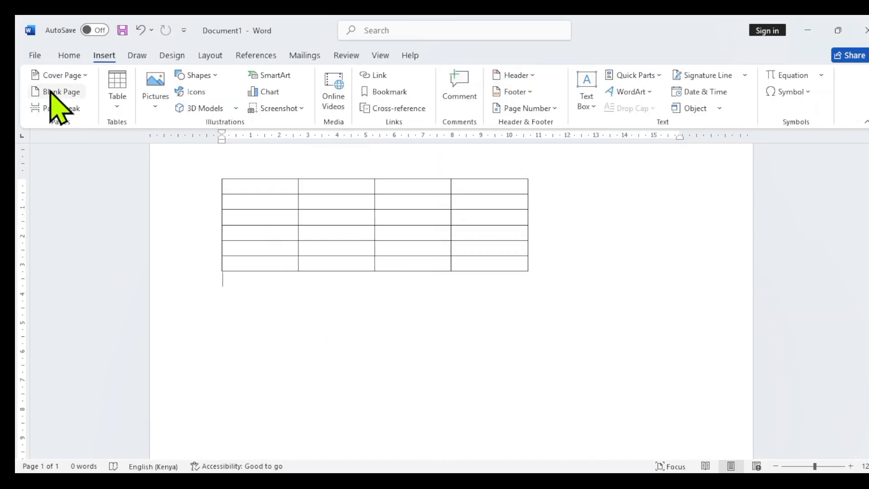